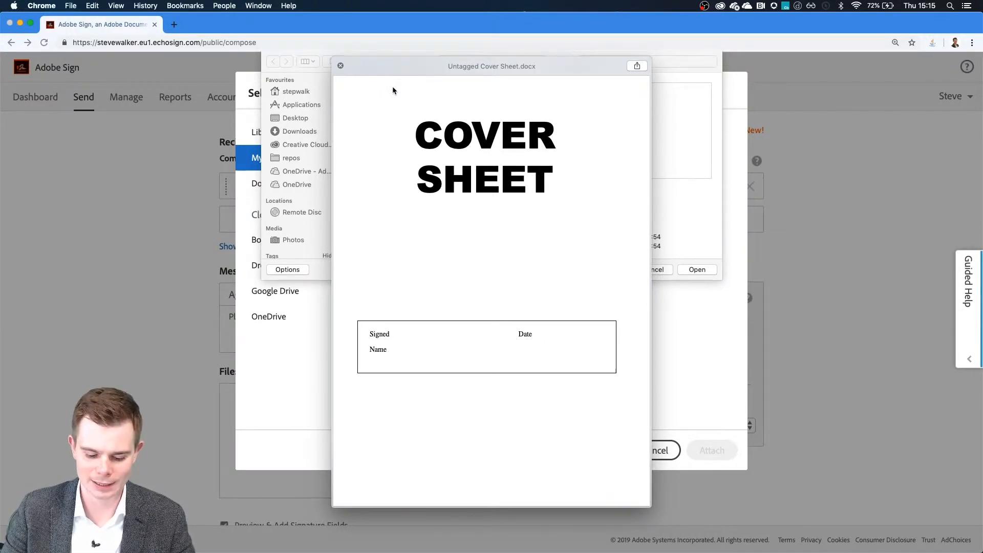
- Attach Untagged Cover Sheet.docx and shorten the agreement title to 'Cover Sheet'
{"action": "key", "text": "space"}
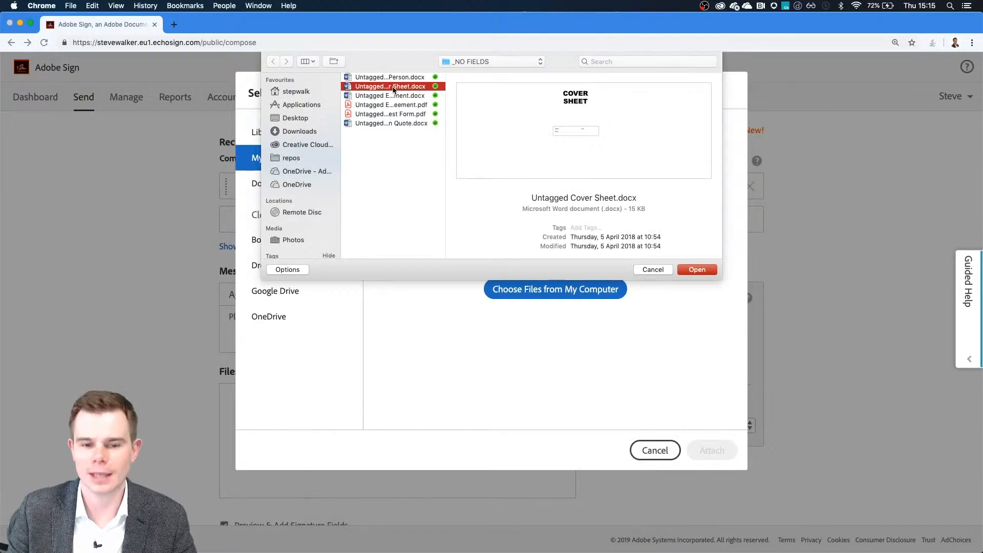
{"action": "key", "text": "Return"}
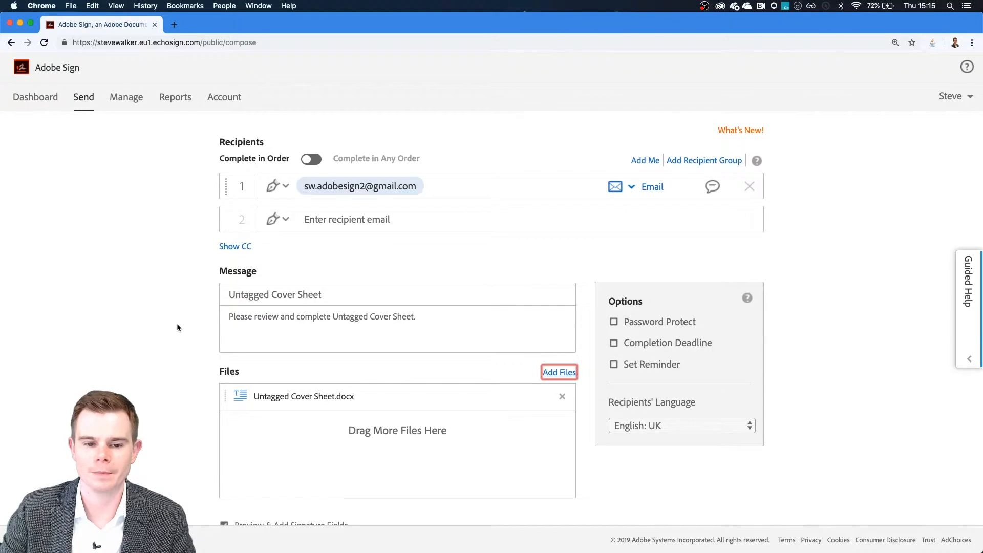
{"action": "left_click_drag", "start_coordinate": [276, 295], "coordinate": [91, 284]}
{"action": "key", "text": "BackSpace"}
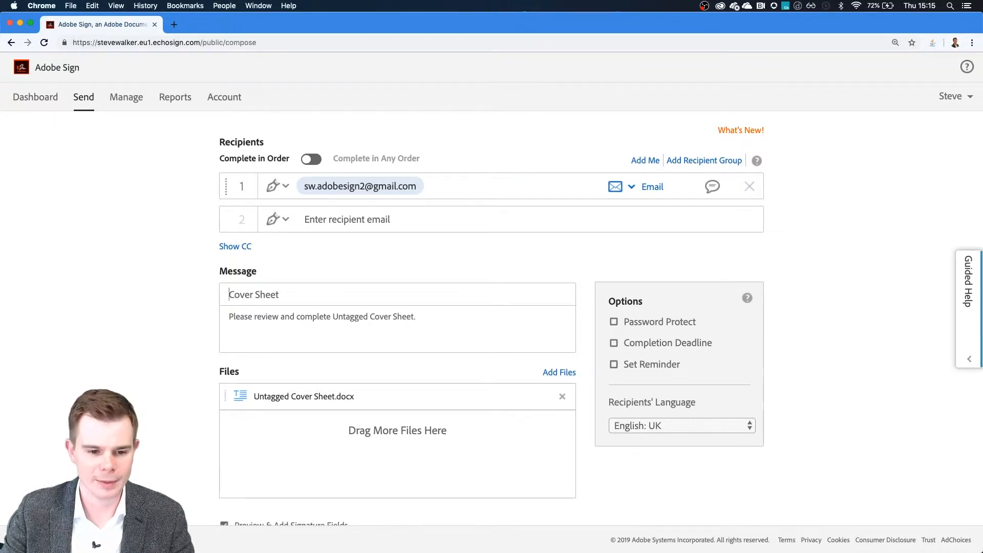
- Add 'Please pay the full balance.' to the message, signed 'Kind regards,' and the sender's name
{"action": "key", "text": "Tab"}
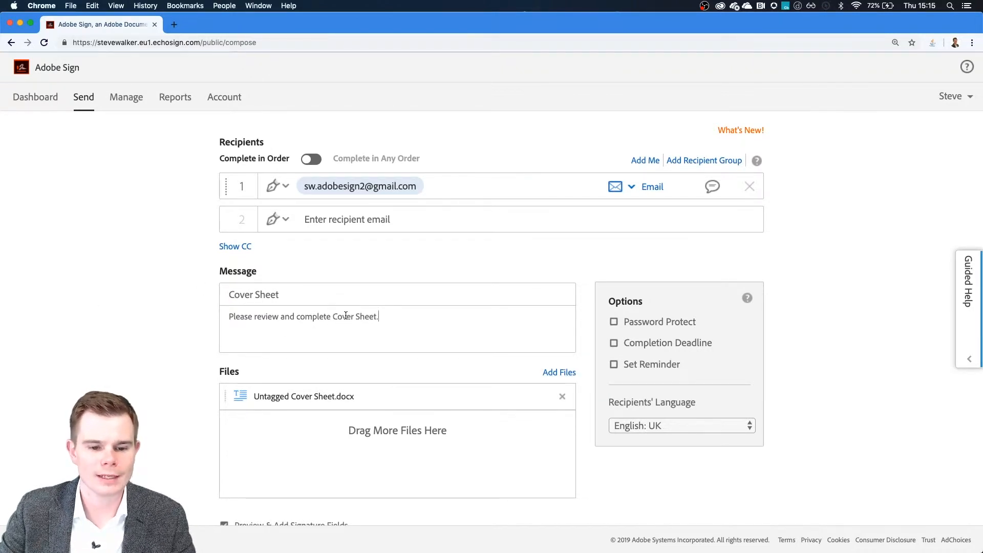
{"action": "key", "text": "Return"}
{"action": "key", "text": "Return"}
{"action": "type", "text": "Please pay the full balance."}
{"action": "key", "text": "Return"}
{"action": "key", "text": "Return"}
{"action": "type", "text": "Kind rega"}
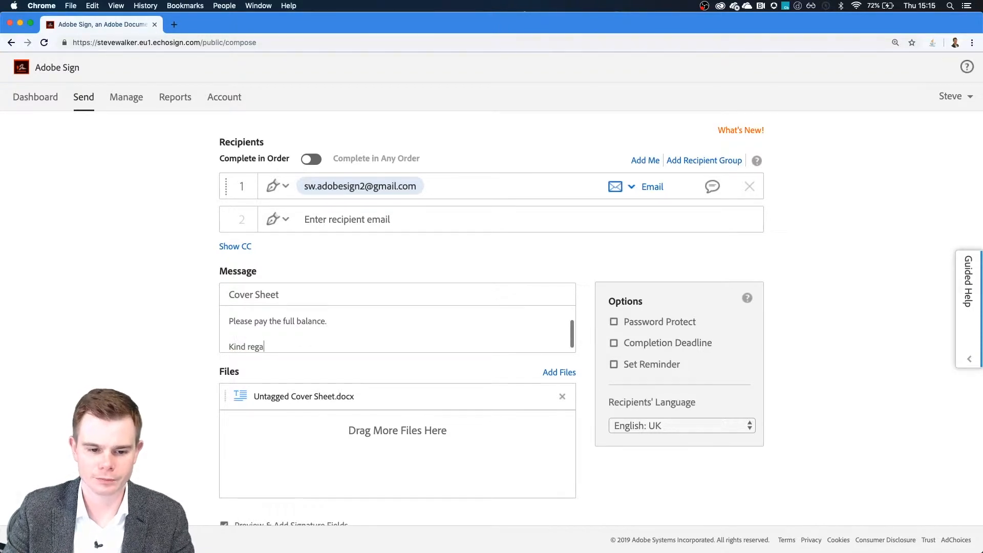
{"action": "type", "text": "rds,"}
{"action": "key", "text": "Return"}
{"action": "type", "text": "Steve"}
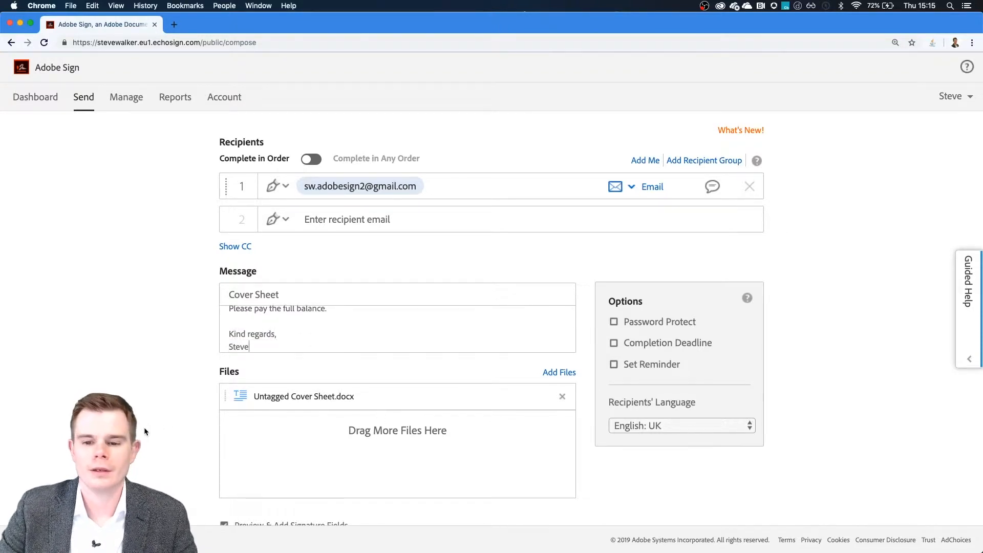
{"action": "scroll", "coordinate": [144, 428], "scroll_direction": "down", "scroll_amount": 3}
{"action": "left_click_drag", "start_coordinate": [374, 448], "coordinate": [235, 453]}
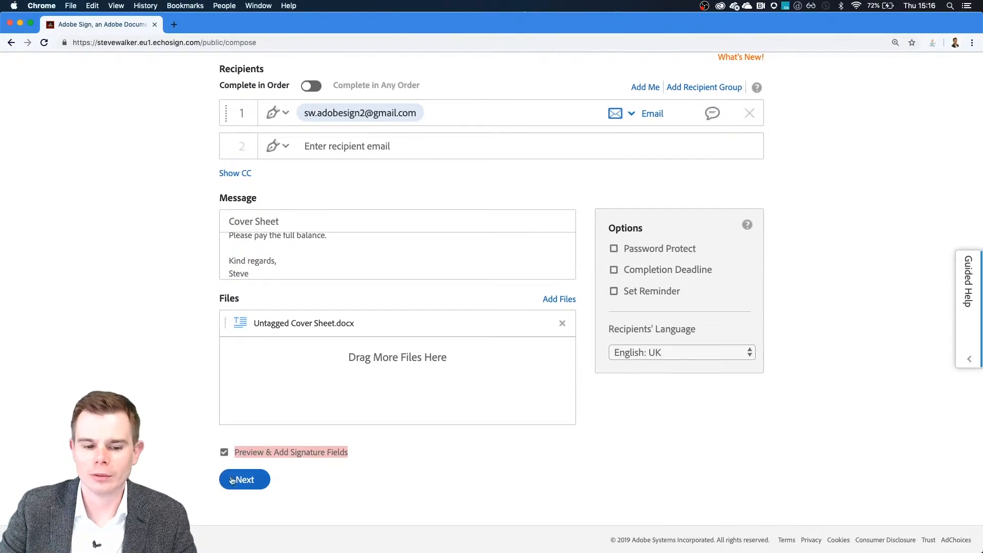
- Continue to the field editor and place a Signature field beside Signed
{"action": "left_click", "coordinate": [230, 478]}
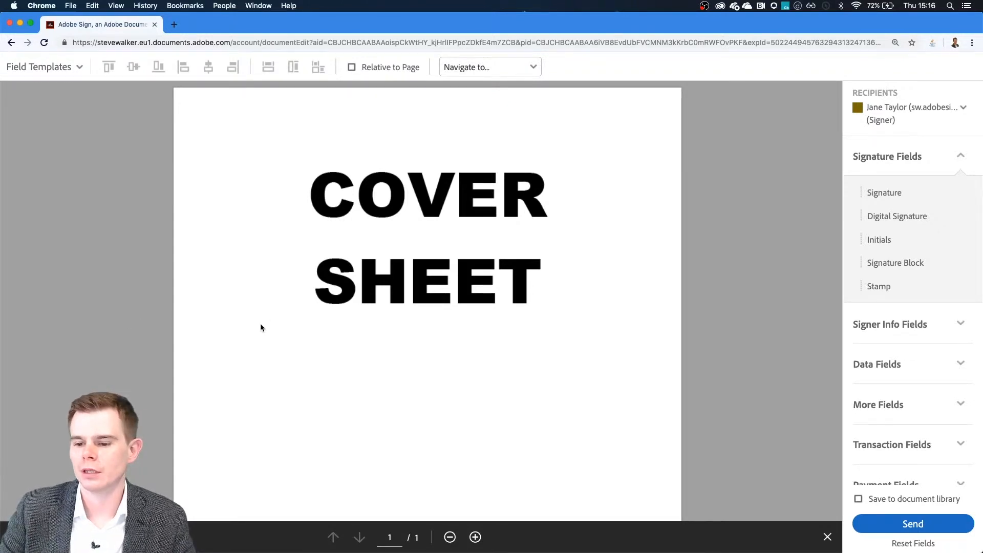
{"action": "scroll", "coordinate": [261, 325], "scroll_direction": "down", "scroll_amount": 10}
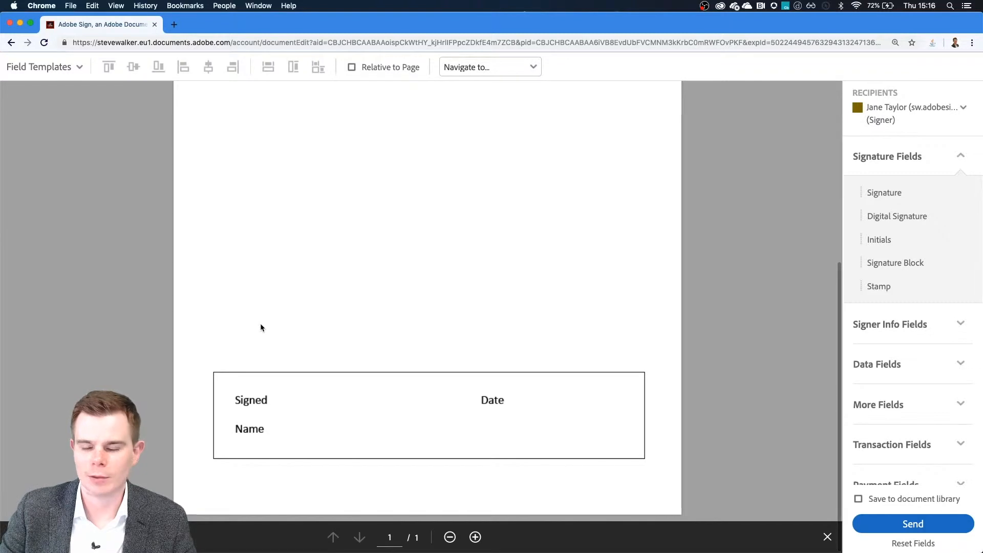
{"action": "mouse_move", "coordinate": [890, 193]}
{"action": "left_mouse_down"}
{"action": "mouse_move", "coordinate": [483, 340]}
{"action": "mouse_move", "coordinate": [318, 390]}
{"action": "mouse_move", "coordinate": [280, 387]}
{"action": "left_mouse_up"}
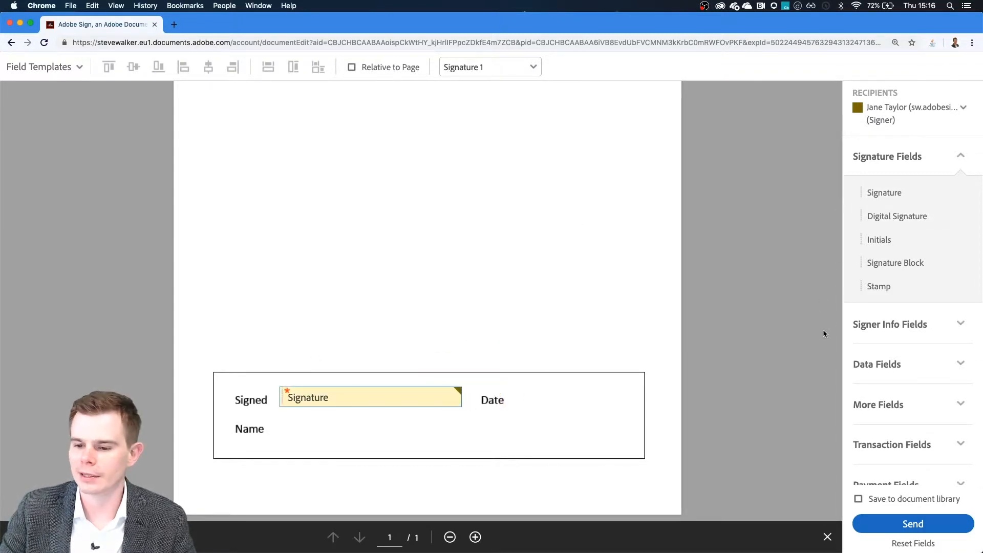
- Add a Date field beside Date and a Full Name field beside Name from Signer Info Fields
{"action": "left_click", "coordinate": [862, 324]}
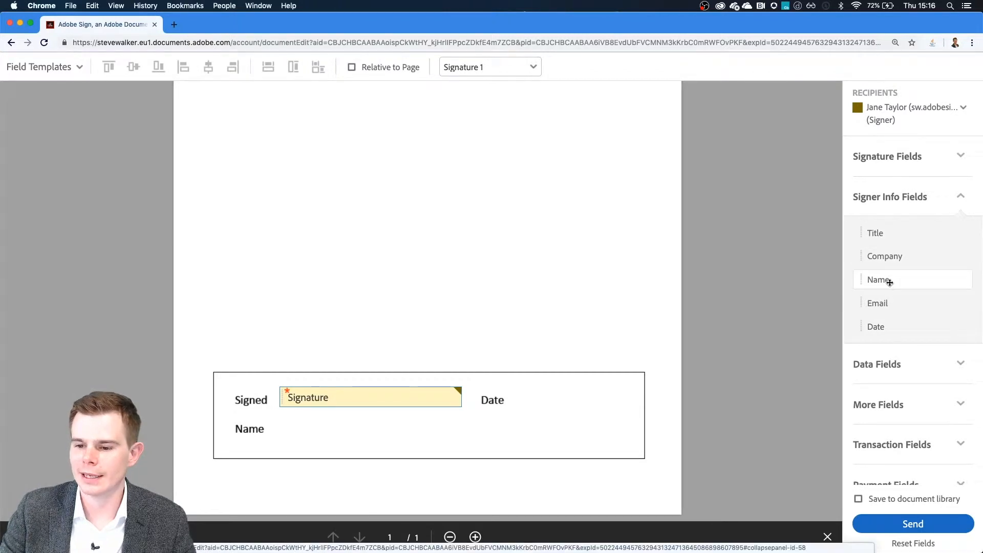
{"action": "left_click_drag", "start_coordinate": [879, 327], "coordinate": [524, 393]}
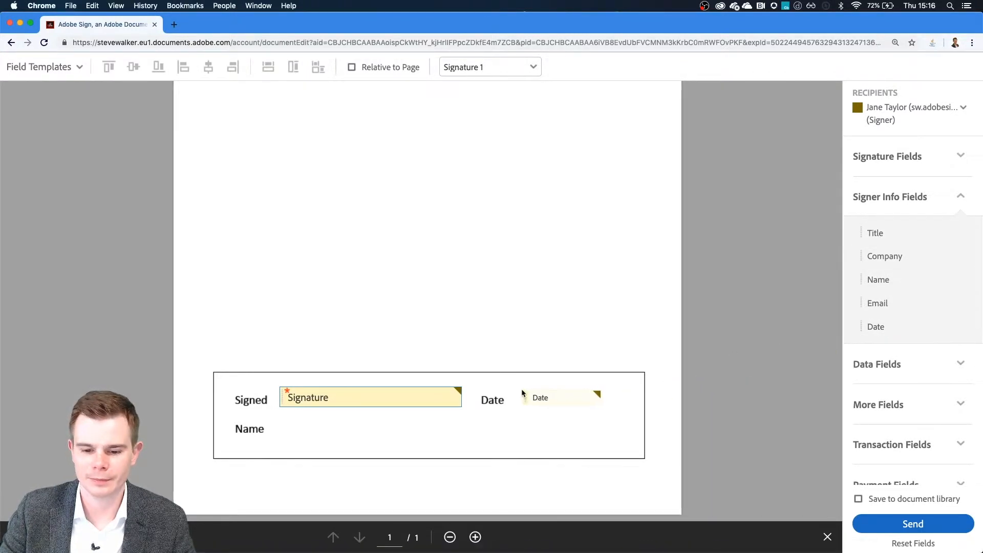
{"action": "left_click_drag", "start_coordinate": [906, 279], "coordinate": [278, 422]}
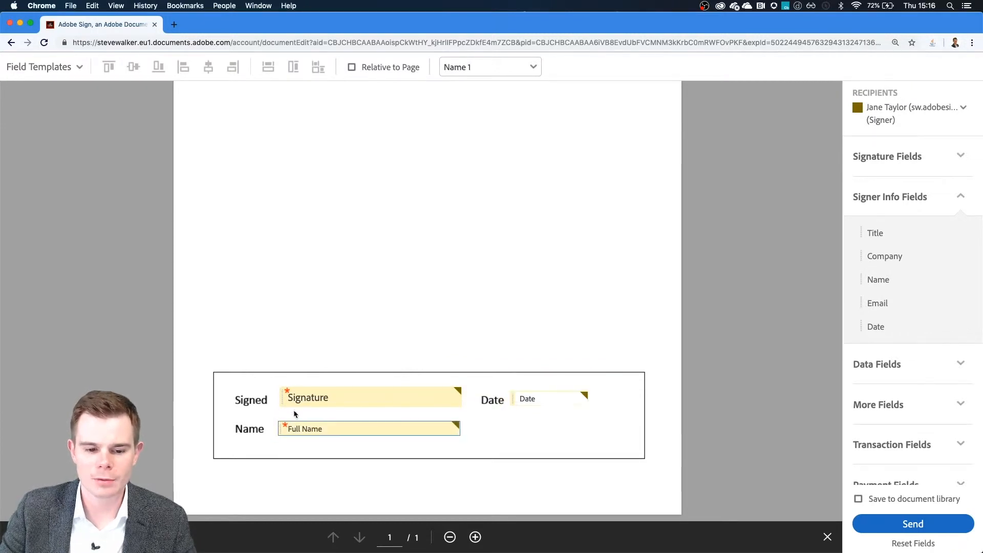
{"action": "left_click", "coordinate": [353, 296]}
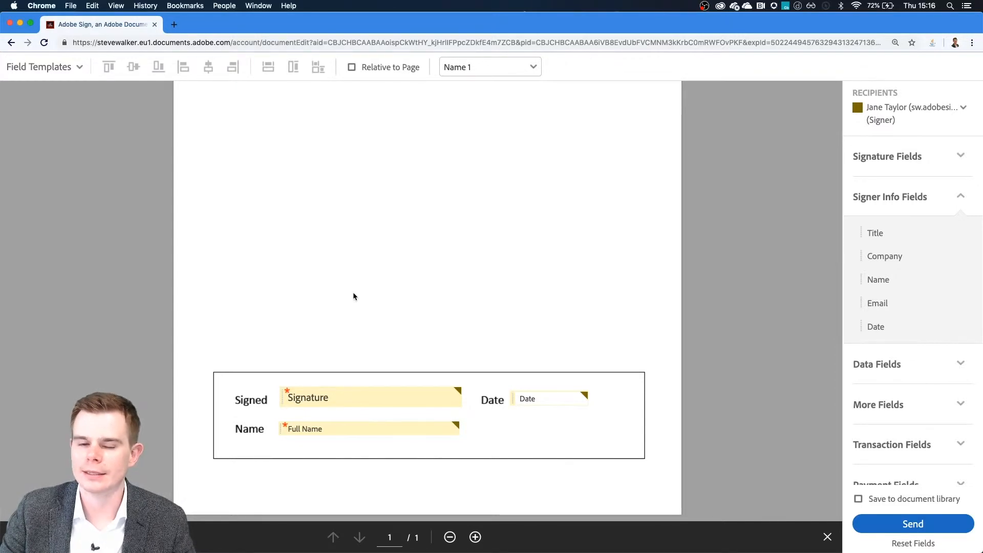
{"action": "left_click", "coordinate": [913, 204]}
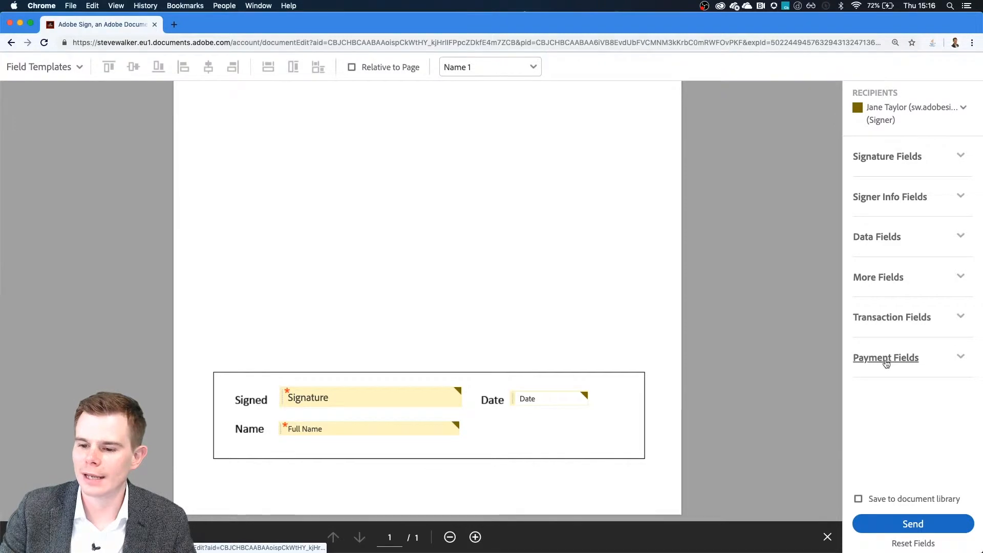
{"action": "left_click", "coordinate": [906, 358]}
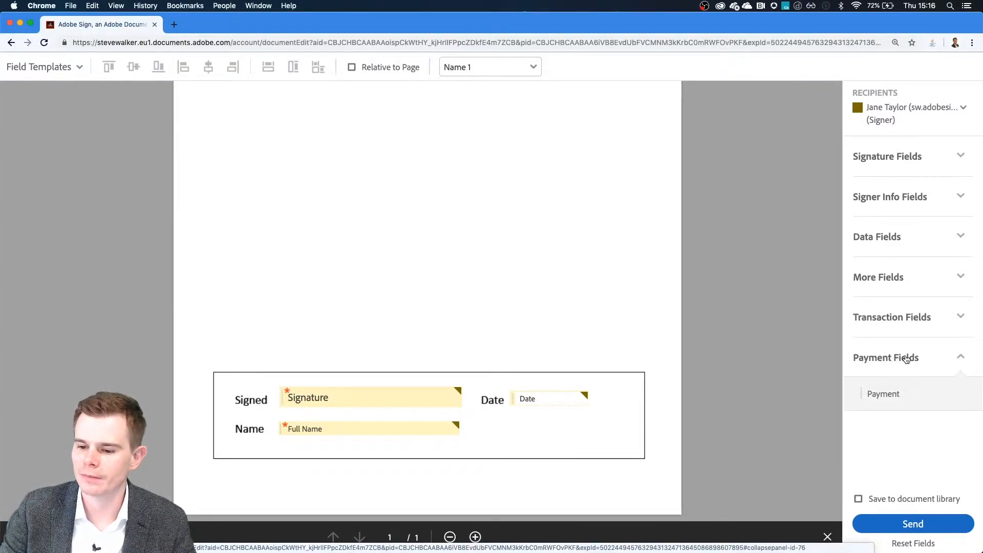
- Place a Payment field above the signing block with default value 10000 in EUR
{"action": "left_click_drag", "start_coordinate": [879, 394], "coordinate": [531, 227]}
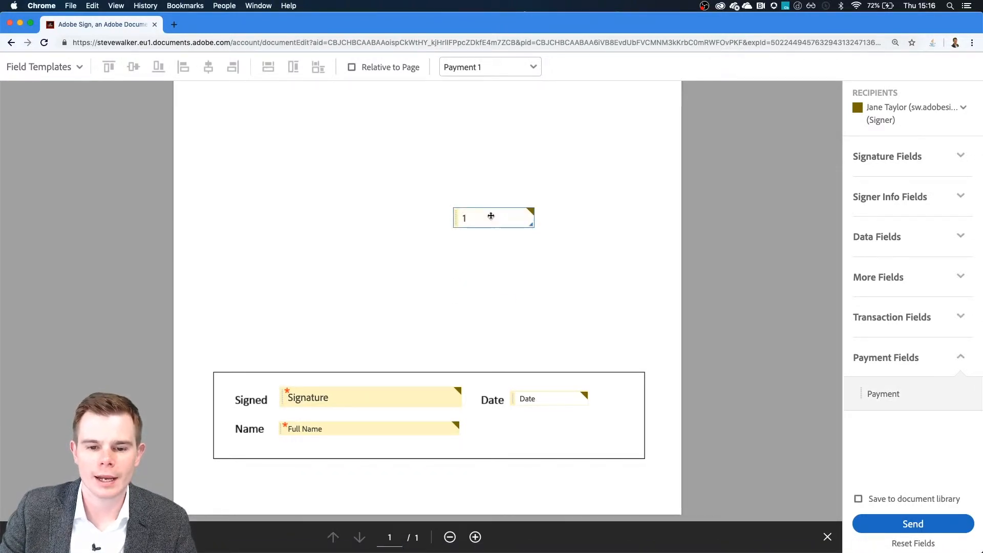
{"action": "double_click", "coordinate": [491, 215]}
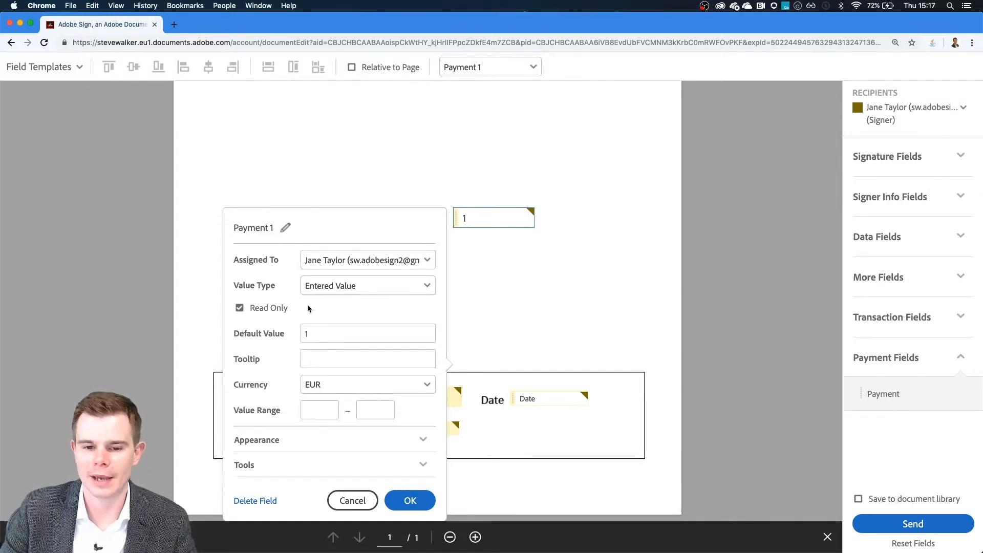
{"action": "double_click", "coordinate": [328, 336]}
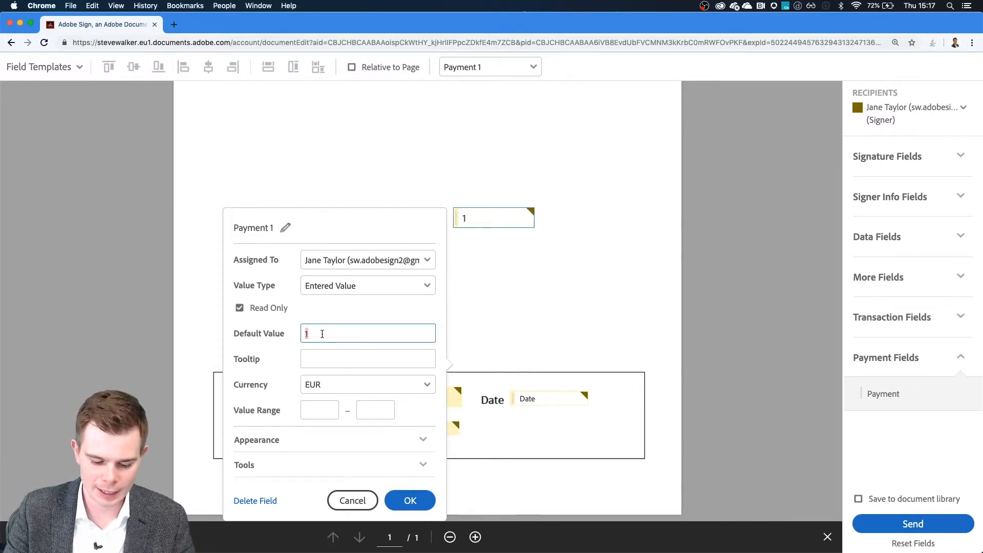
{"action": "type", "text": "0,000"}
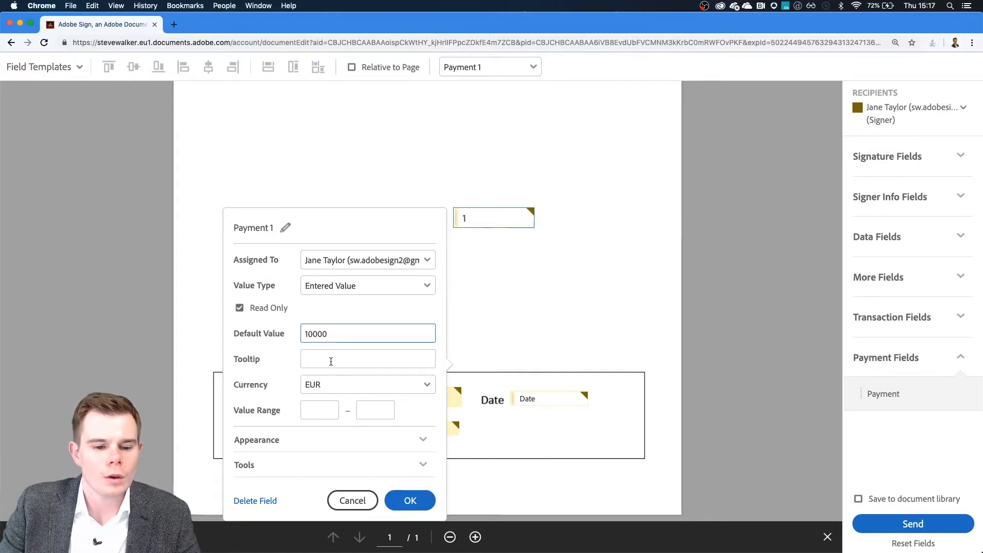
{"action": "left_click", "coordinate": [316, 387]}
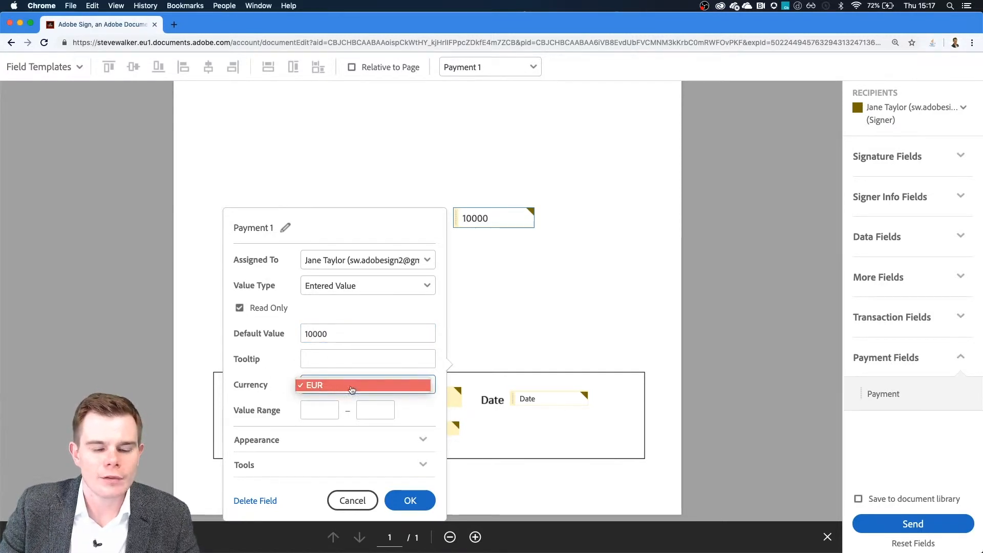
{"action": "left_click", "coordinate": [318, 387]}
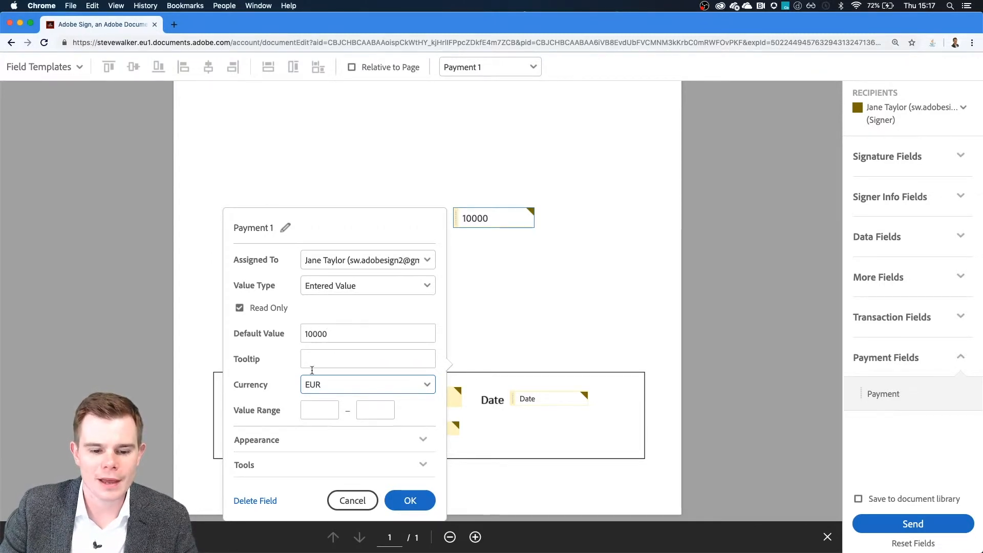
{"action": "left_click", "coordinate": [418, 506]}
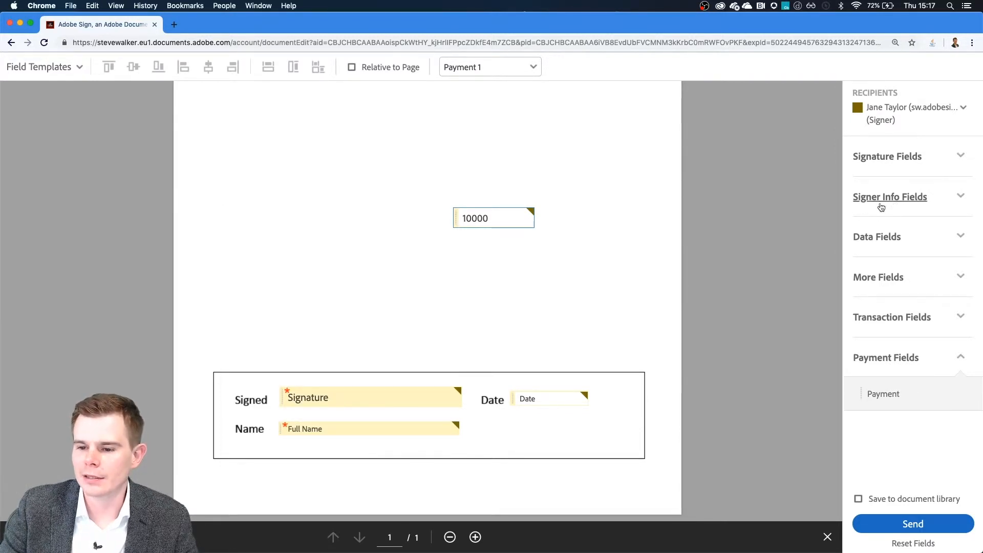
- Place a Text Input field from Data Fields beside the 10000 payment field
{"action": "left_click", "coordinate": [885, 157]}
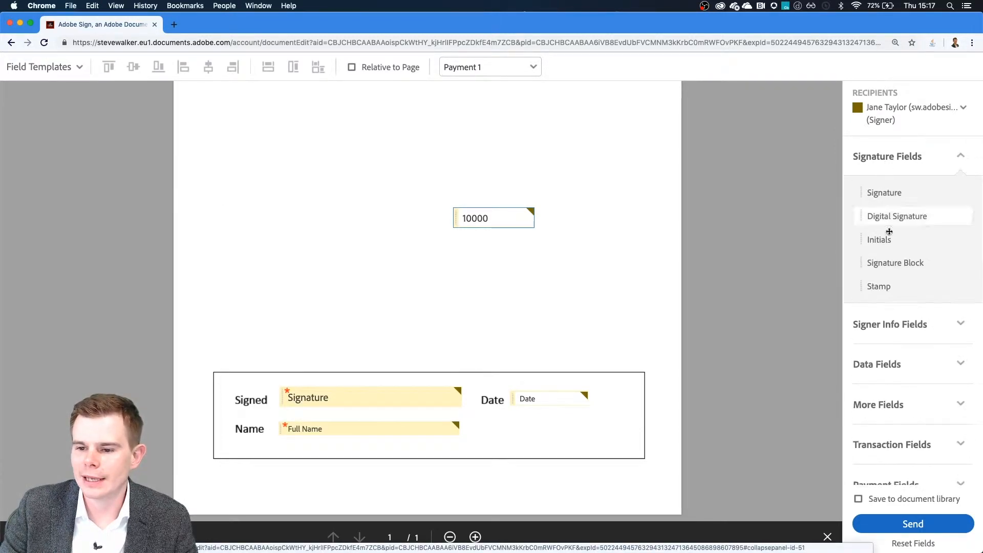
{"action": "left_click", "coordinate": [888, 323]}
{"action": "left_click", "coordinate": [895, 370]}
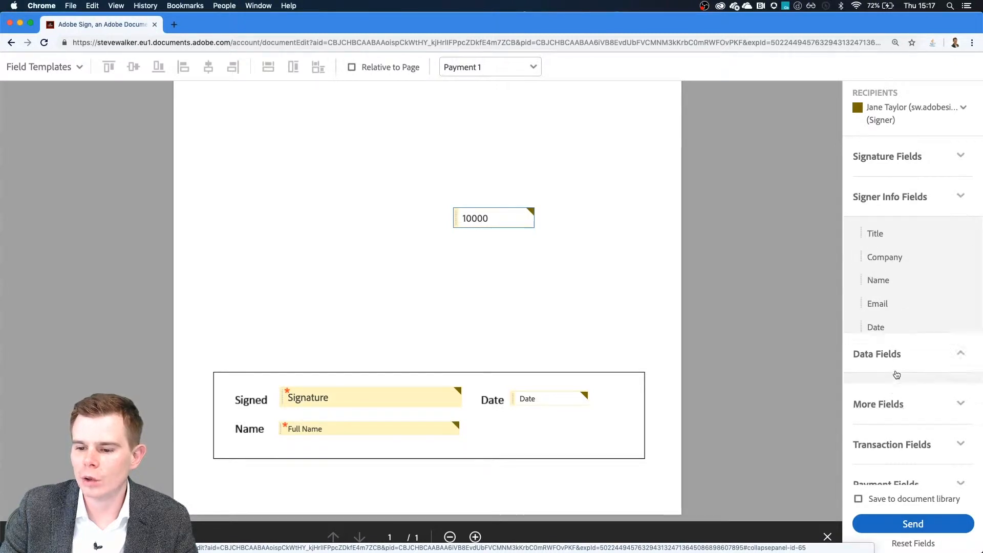
{"action": "left_click_drag", "start_coordinate": [897, 271], "coordinate": [351, 217]}
- Make the field a read-only 'Payment:' label, align it, and send the agreement
{"action": "double_click", "coordinate": [352, 217]}
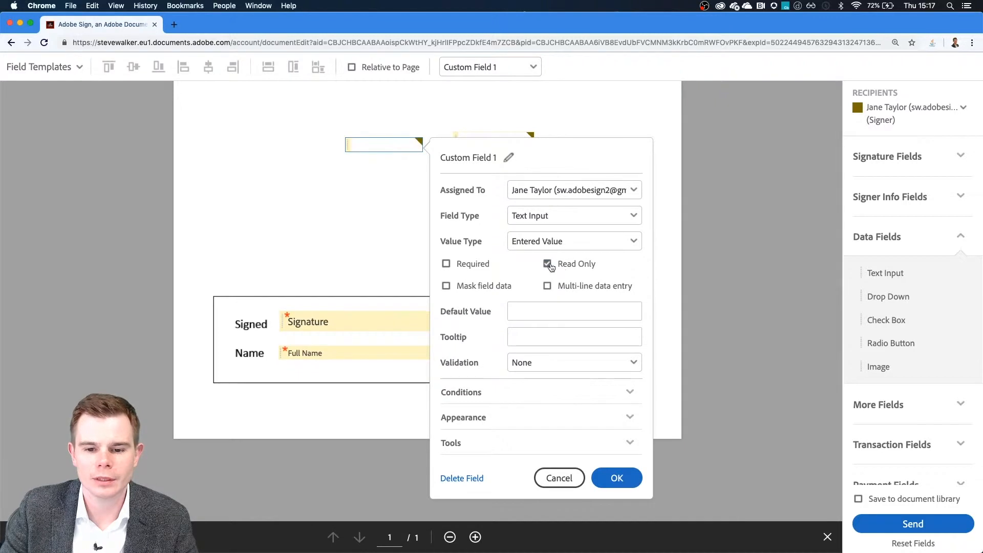
{"action": "left_click", "coordinate": [547, 263]}
{"action": "left_click", "coordinate": [536, 310]}
{"action": "type", "text": "Payment:"}
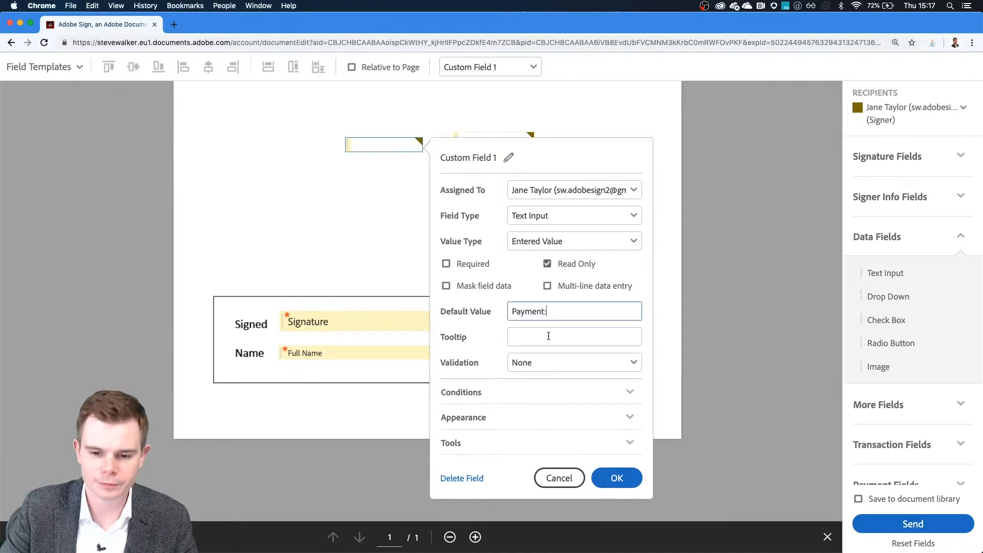
{"action": "left_click", "coordinate": [618, 478]}
{"action": "left_click_drag", "start_coordinate": [394, 231], "coordinate": [405, 229]}
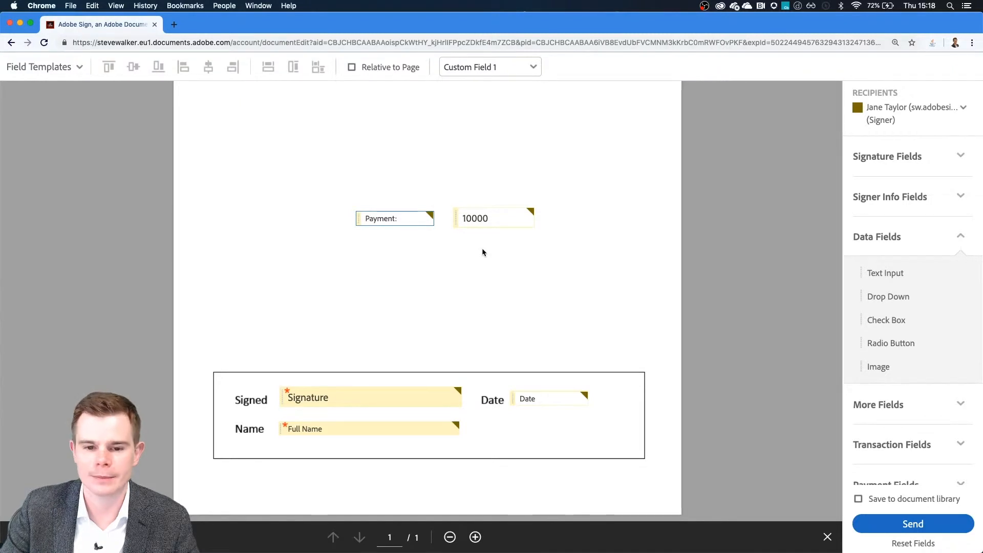
{"action": "left_click", "coordinate": [923, 525]}
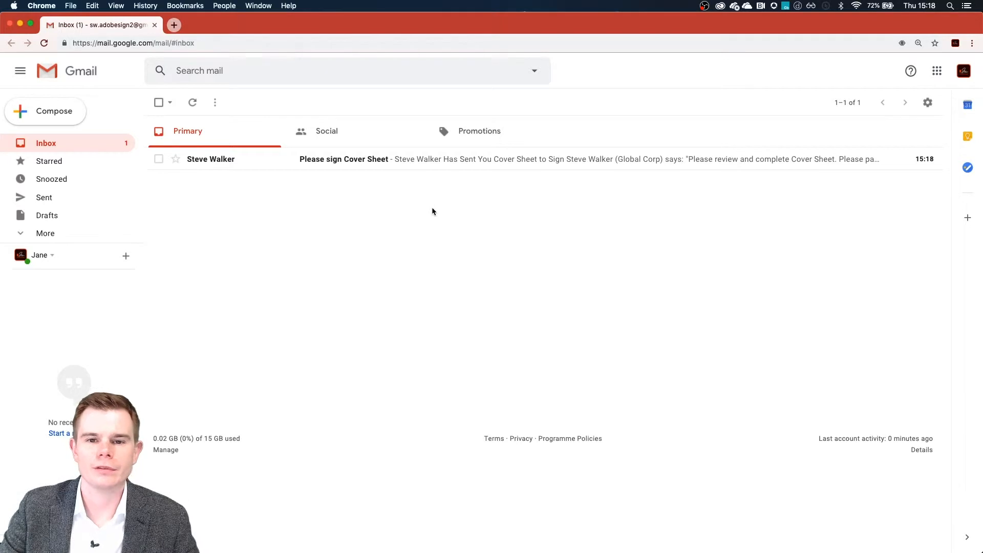
- Open the 'Please sign Cover Sheet' email, check its payment message, and follow the review-and-sign link
{"action": "left_click", "coordinate": [343, 161]}
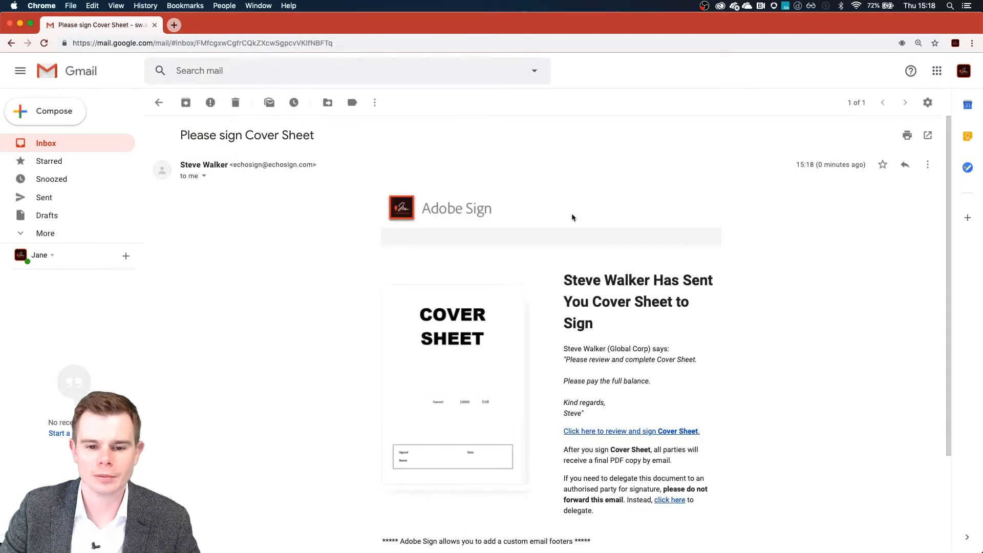
{"action": "scroll", "coordinate": [768, 334], "scroll_direction": "down", "scroll_amount": 3}
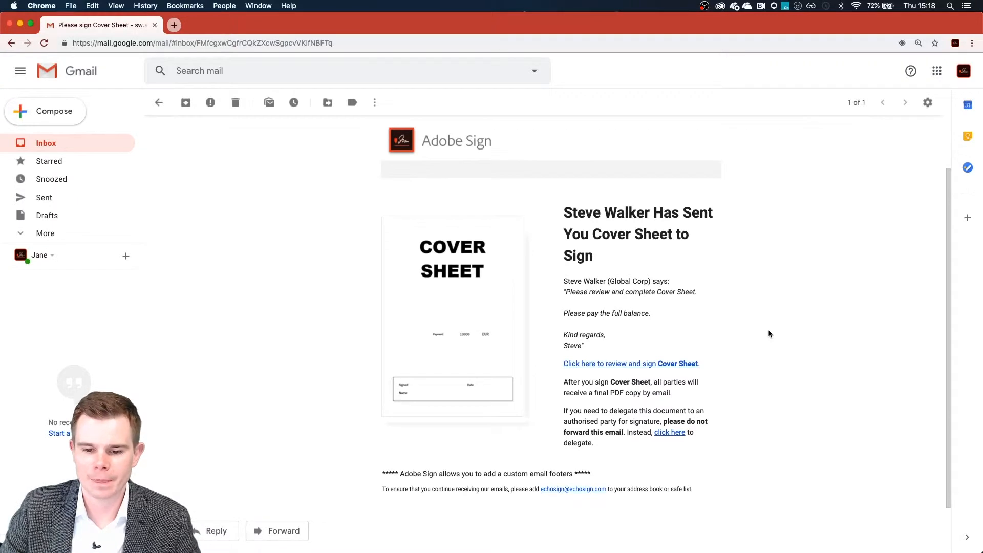
{"action": "left_click_drag", "start_coordinate": [590, 351], "coordinate": [566, 292]}
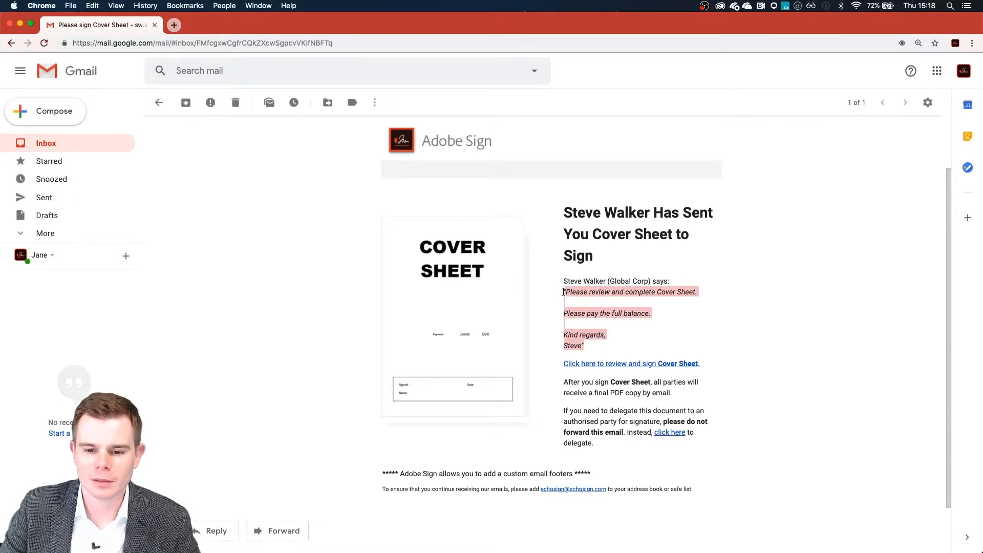
{"action": "triple_click", "coordinate": [588, 314]}
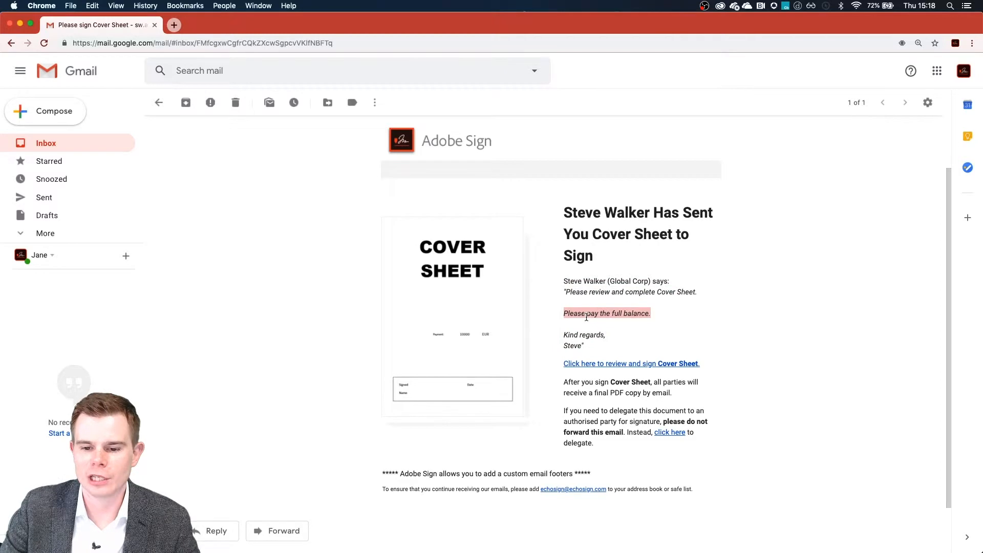
{"action": "left_click", "coordinate": [594, 318]}
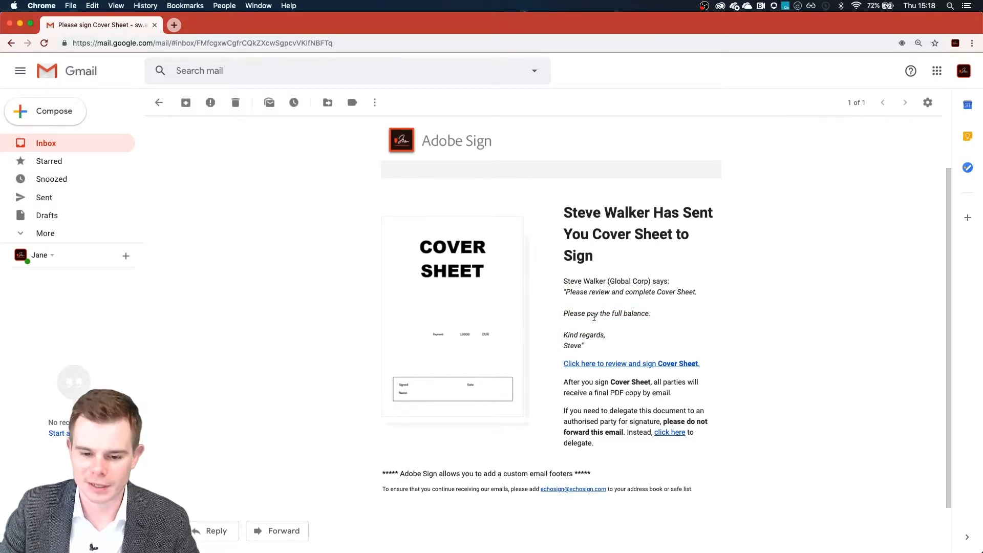
{"action": "left_click", "coordinate": [594, 364]}
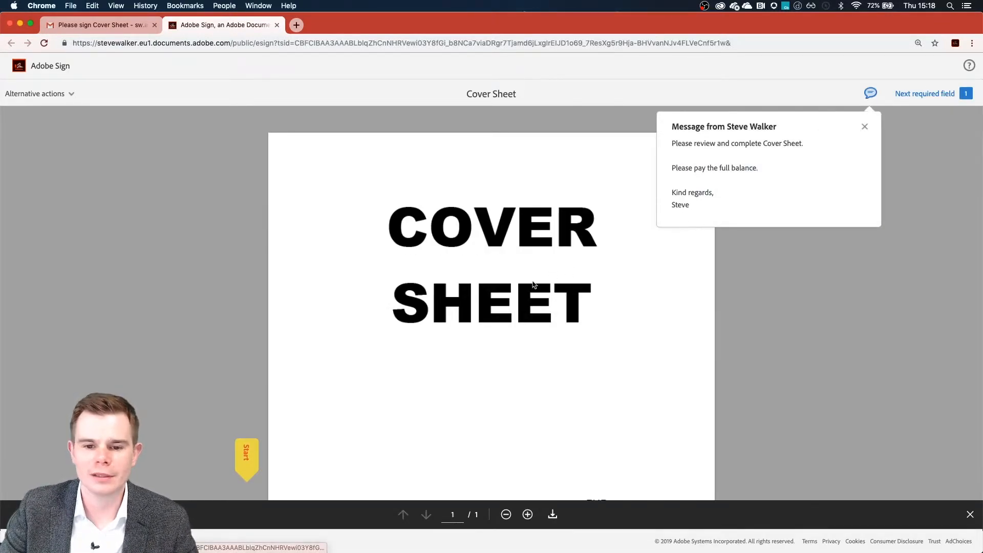
- Scroll down to the 10000 EUR payment and signature block and start signing the Signed field
{"action": "scroll", "coordinate": [529, 314], "scroll_direction": "down", "scroll_amount": 3}
{"action": "scroll", "coordinate": [528, 313], "scroll_direction": "down", "scroll_amount": 5}
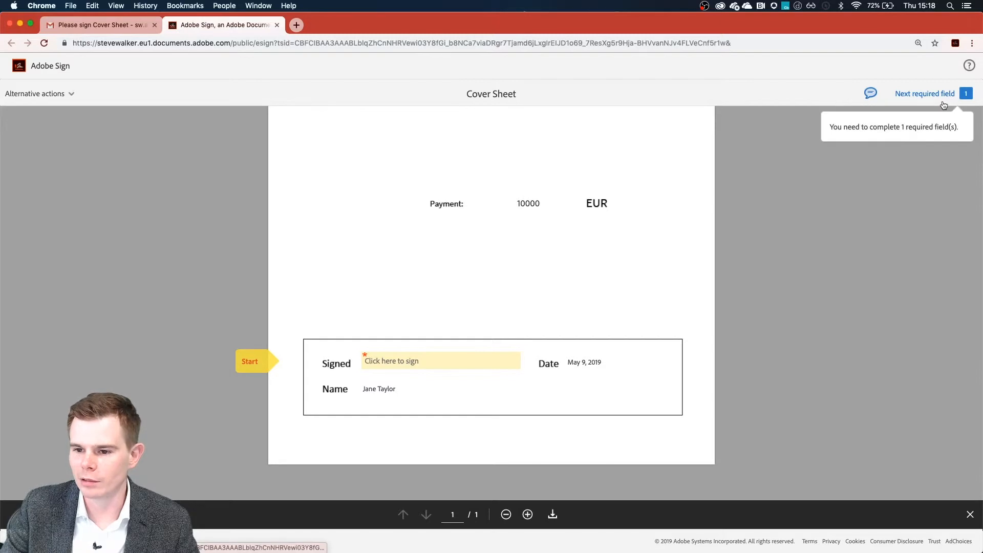
{"action": "left_click", "coordinate": [395, 366]}
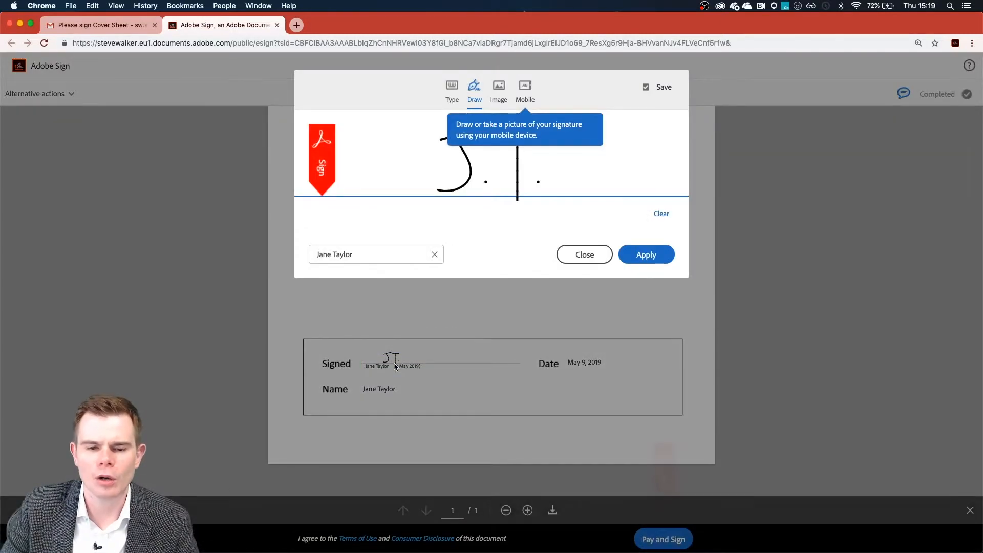
- Try a typed-name signature in the signature dialog
{"action": "left_click", "coordinate": [452, 91]}
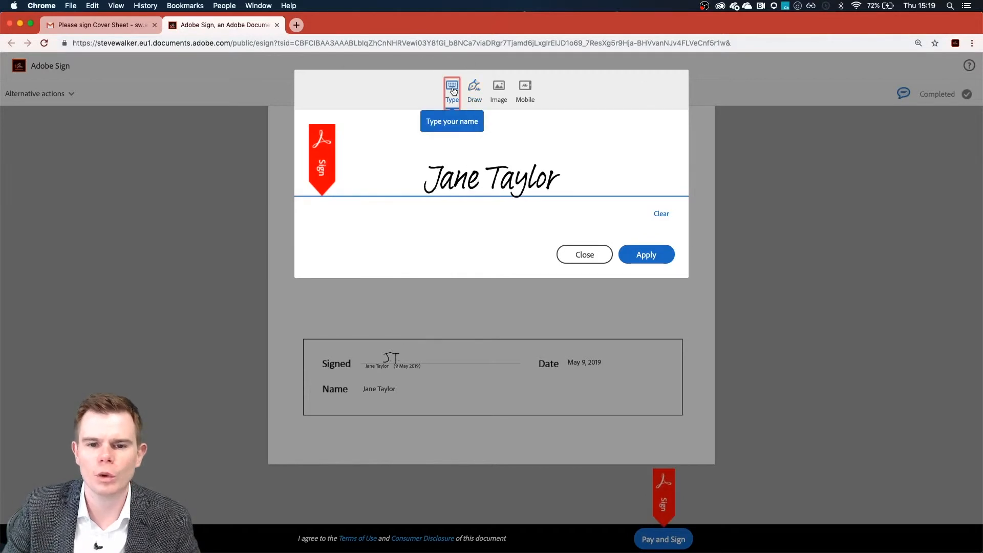
{"action": "left_click", "coordinate": [572, 180]}
{"action": "type", "text": "helli"}
{"action": "key", "text": "BackSpace"}
{"action": "key", "text": "BackSpace"}
{"action": "key", "text": "BackSpace"}
{"action": "key", "text": "BackSpace"}
{"action": "key", "text": "BackSpace"}
{"action": "key", "text": "BackSpace"}
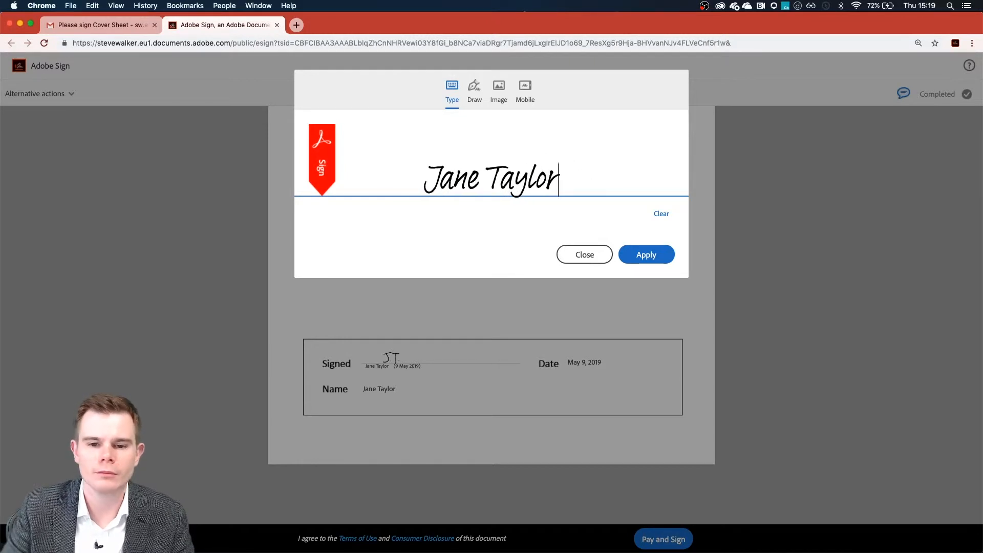
- Draw a 'J.T' signature on the Draw tab
{"action": "left_click", "coordinate": [474, 91]}
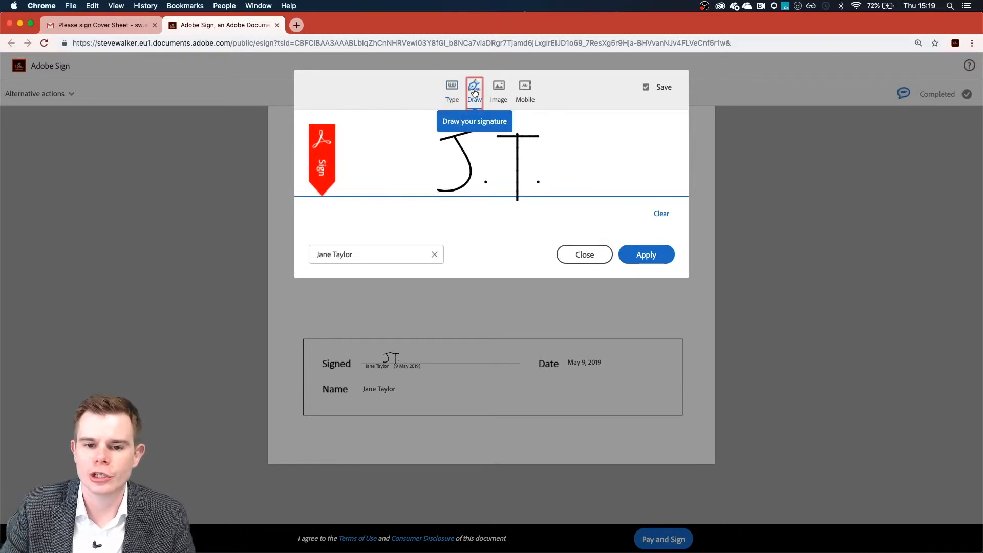
{"action": "left_click", "coordinate": [661, 213]}
{"action": "mouse_move", "coordinate": [459, 144]}
{"action": "left_mouse_down"}
{"action": "mouse_move", "coordinate": [463, 155]}
{"action": "mouse_move", "coordinate": [436, 189]}
{"action": "mouse_move", "coordinate": [481, 125]}
{"action": "mouse_move", "coordinate": [507, 185]}
{"action": "left_mouse_up"}
{"action": "left_click", "coordinate": [483, 180]}
{"action": "left_click_drag", "start_coordinate": [492, 150], "coordinate": [532, 131]}
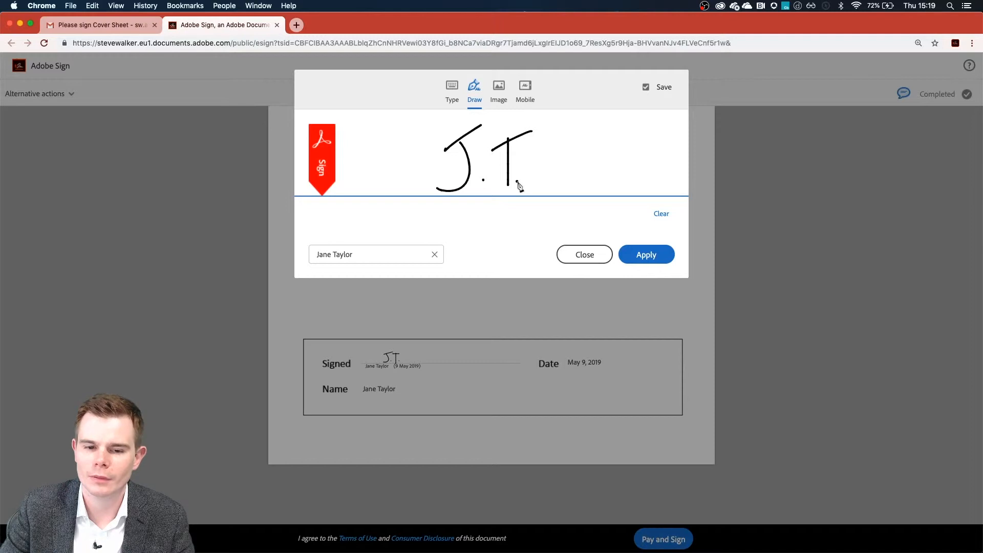
- Look at the Image and Mobile options, then apply the typed signature
{"action": "left_click", "coordinate": [499, 88]}
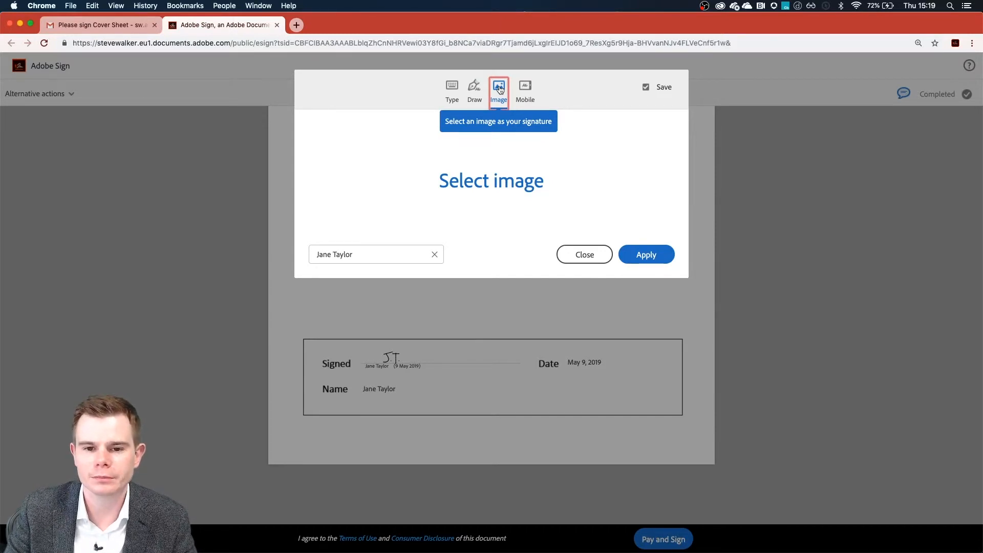
{"action": "left_click", "coordinate": [529, 88]}
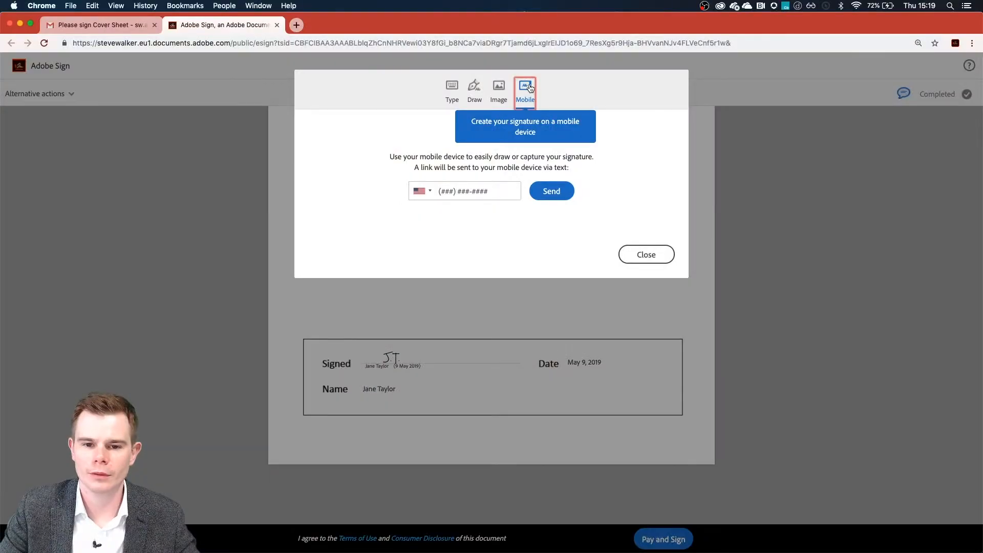
{"action": "left_click", "coordinate": [458, 90]}
{"action": "left_click", "coordinate": [648, 254]}
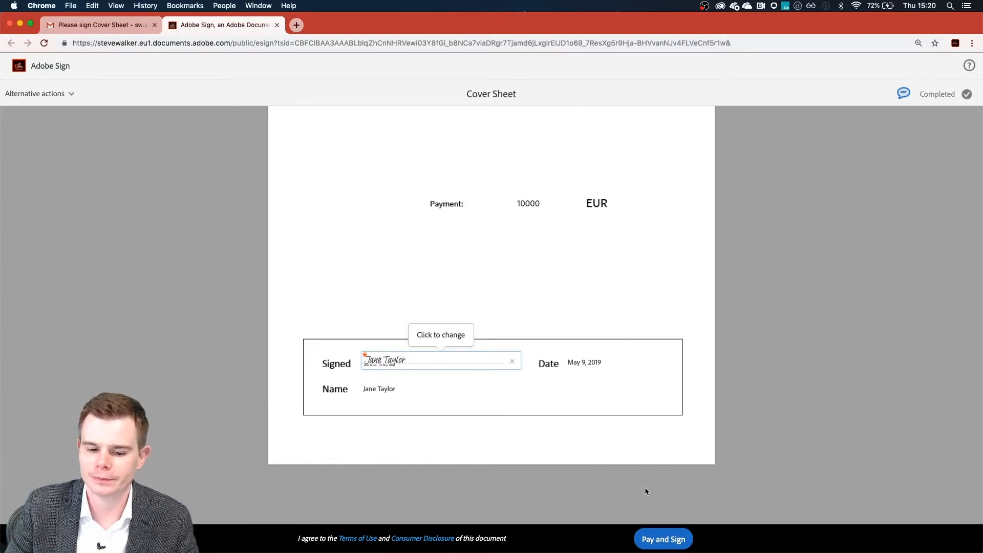
- Proceed to payment and check the 10000 EUR total
{"action": "left_click", "coordinate": [660, 538]}
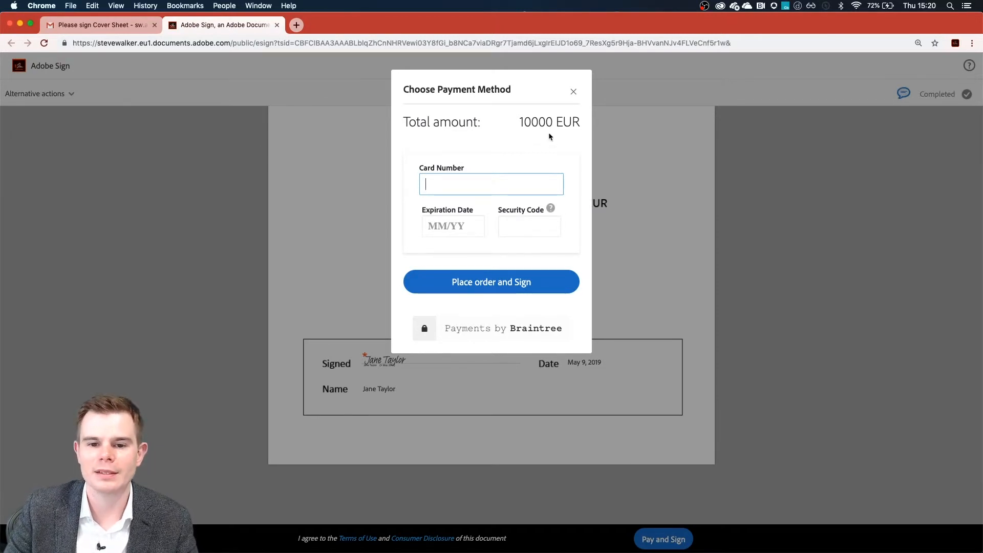
{"action": "left_click_drag", "start_coordinate": [520, 121], "coordinate": [581, 122]}
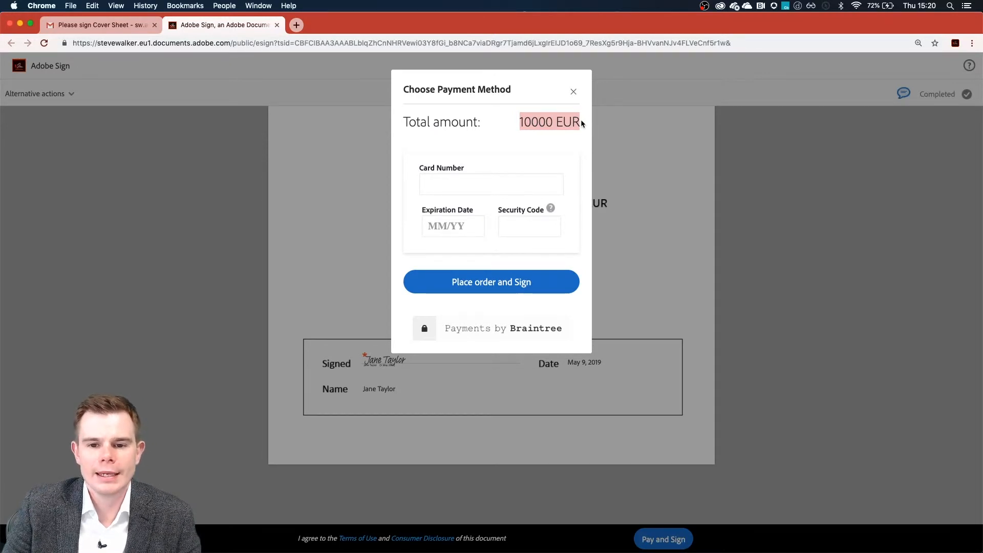
{"action": "left_click", "coordinate": [455, 184]}
{"action": "left_click", "coordinate": [502, 154]}
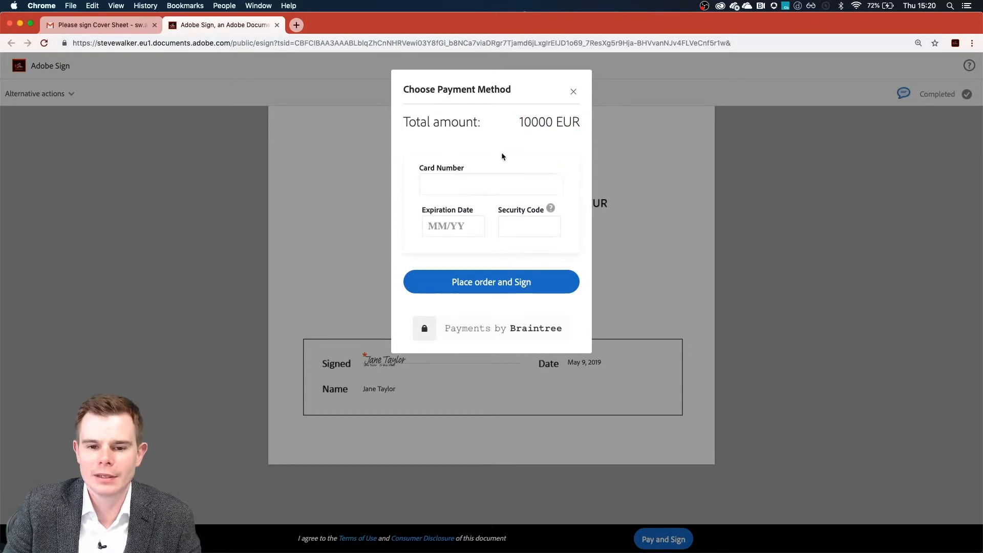
- Enter the card number, expiry date and security code, then place the order and sign
{"action": "left_click", "coordinate": [464, 184]}
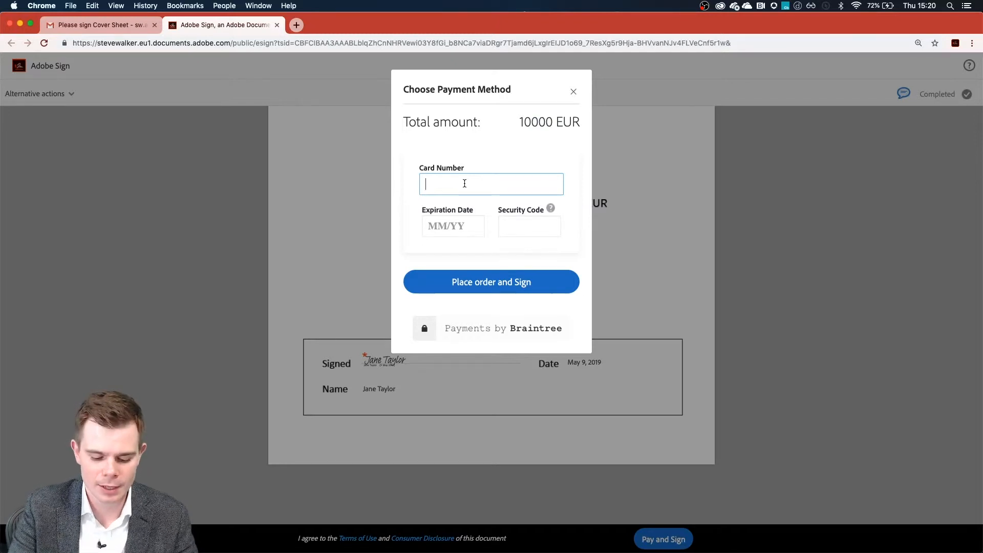
{"action": "type", "text": "4111 1111 1111 1111"}
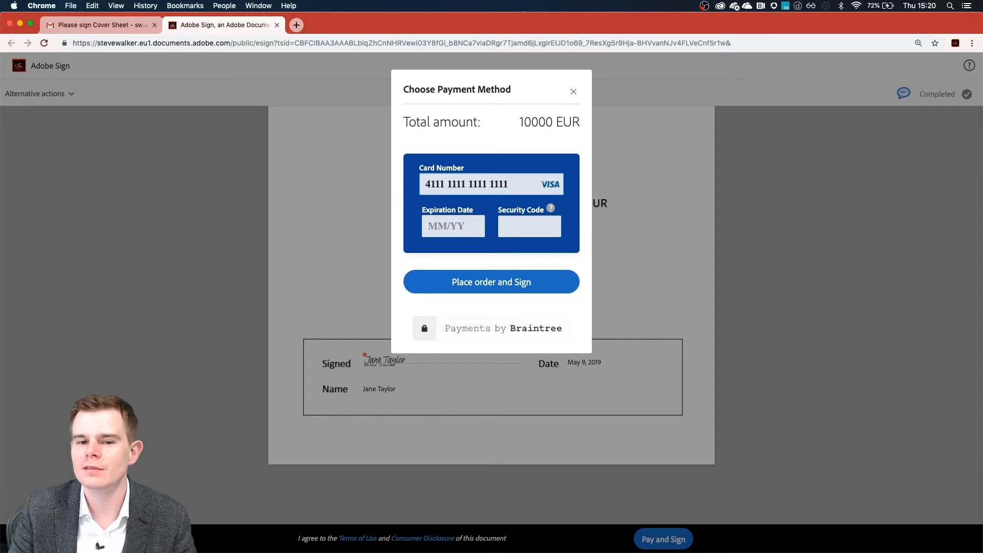
{"action": "left_click", "coordinate": [457, 227]}
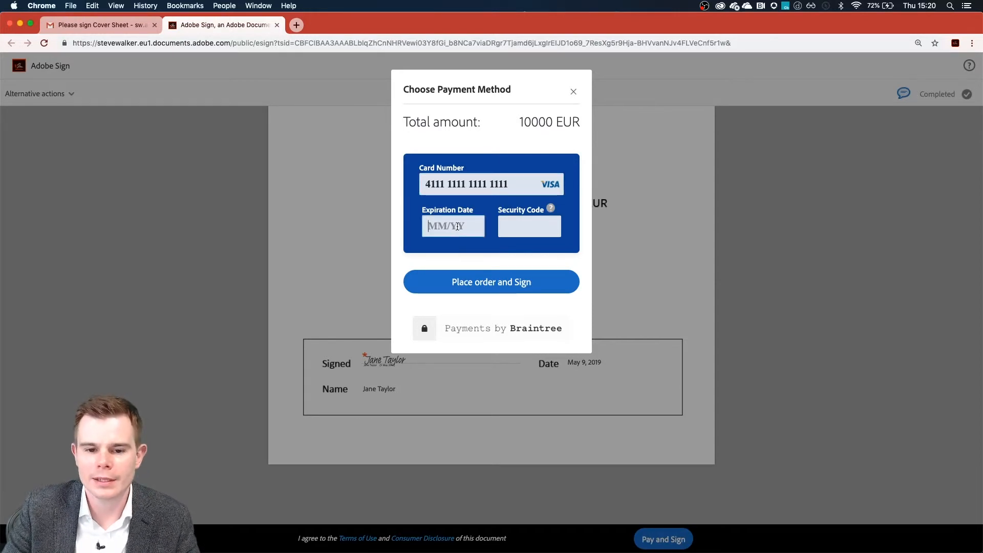
{"action": "type", "text": "0120"}
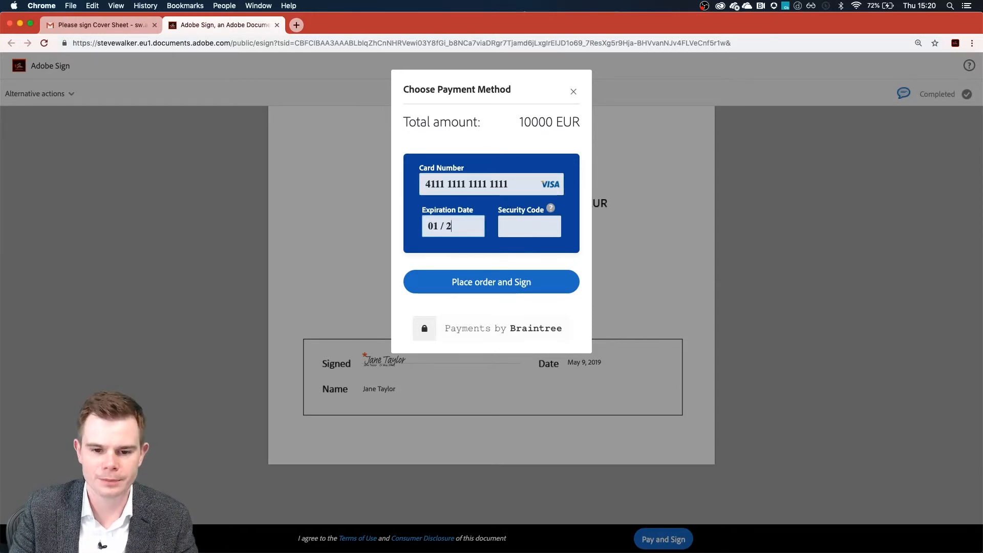
{"action": "key", "text": "BackSpace"}
{"action": "type", "text": "2"}
{"action": "key", "text": "Tab"}
{"action": "type", "text": "123"}
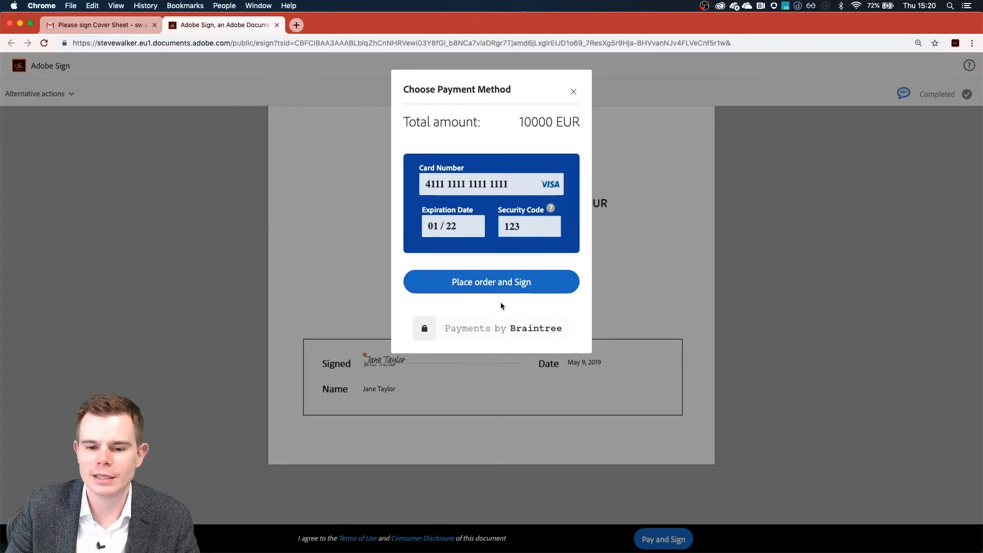
{"action": "left_click", "coordinate": [504, 281]}
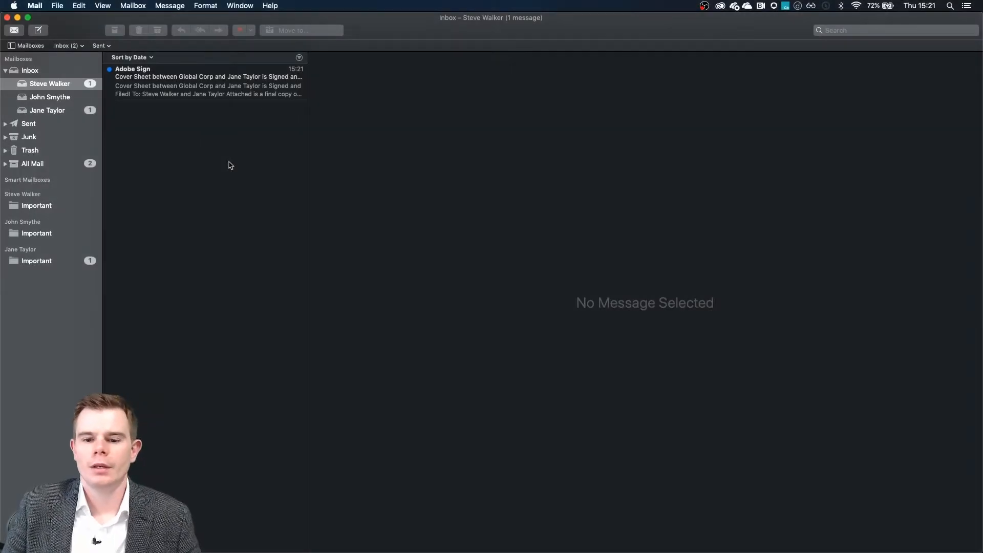
- Open Adobe Sign's Signed and Filed email and its 'Cover Sheet - signed.pdf' attachment
{"action": "left_click", "coordinate": [186, 88]}
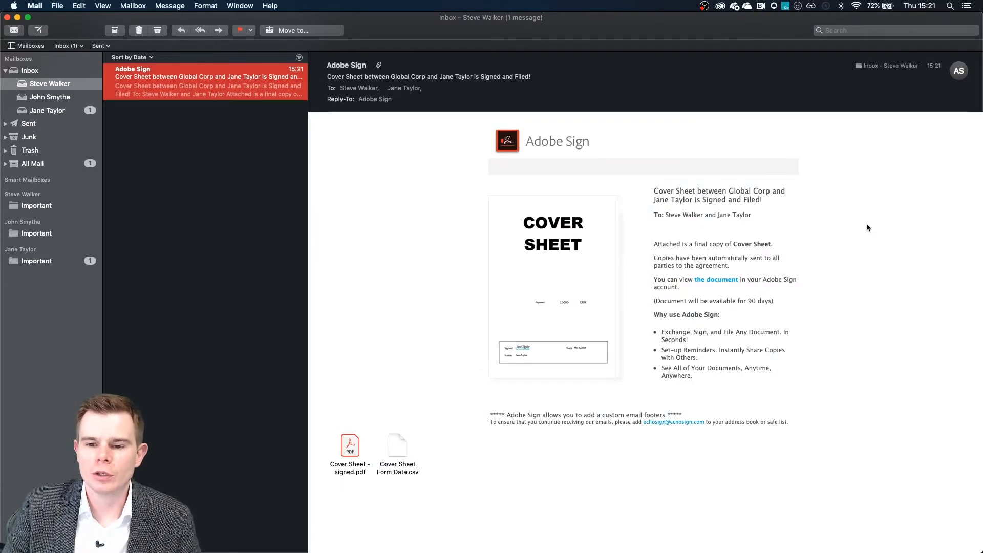
{"action": "left_click_drag", "start_coordinate": [778, 200], "coordinate": [703, 197]}
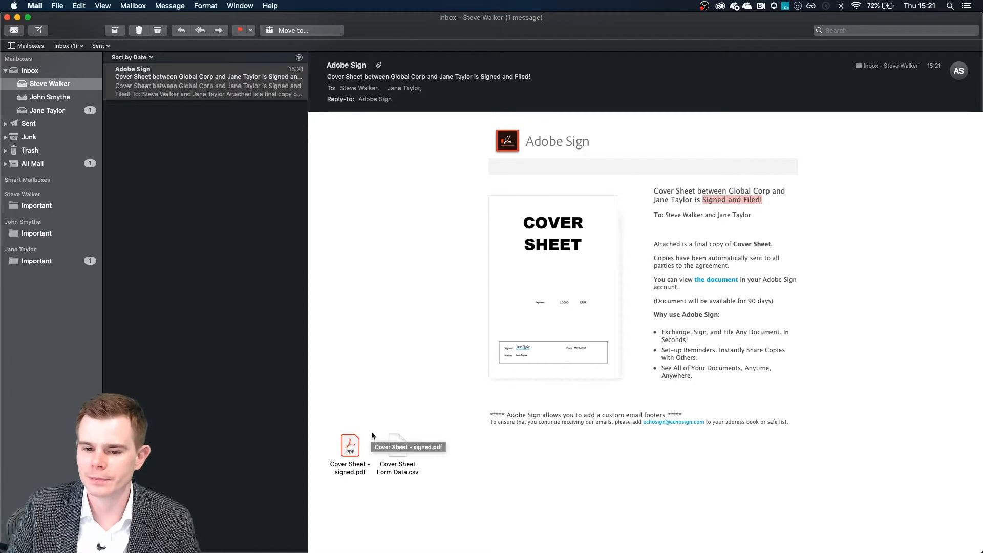
{"action": "double_click", "coordinate": [346, 448]}
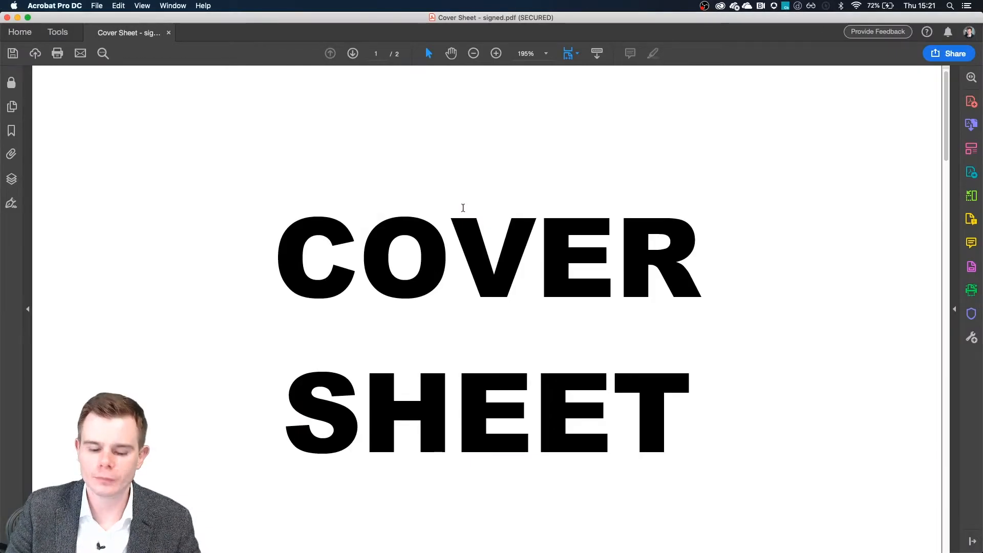
- Zoom the signed PDF to 125% and scroll to the Final Audit Report on page 2
{"action": "key", "text": "super+minus"}
{"action": "key", "text": "super+minus"}
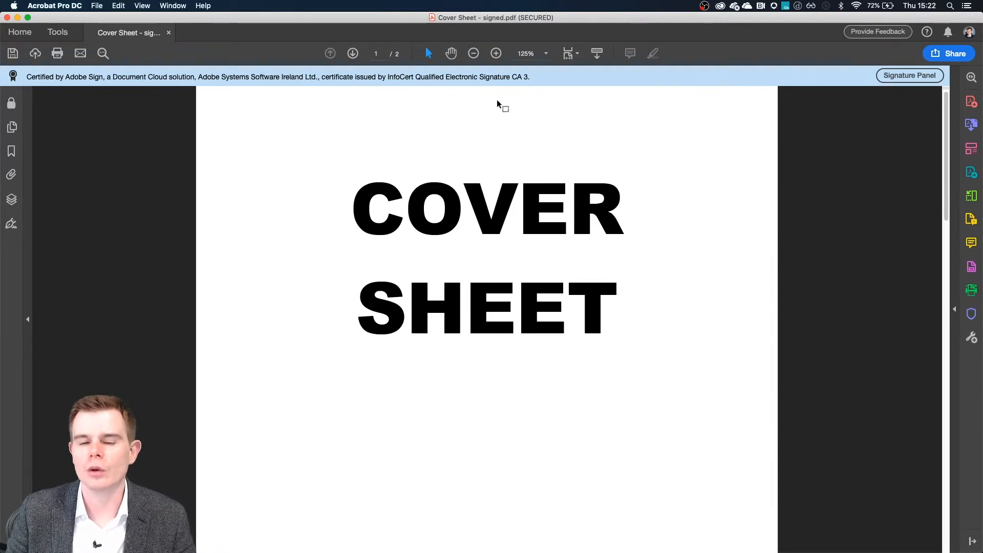
{"action": "scroll", "coordinate": [438, 281], "scroll_direction": "down", "scroll_amount": 10}
{"action": "scroll", "coordinate": [438, 281], "scroll_direction": "down", "scroll_amount": 3}
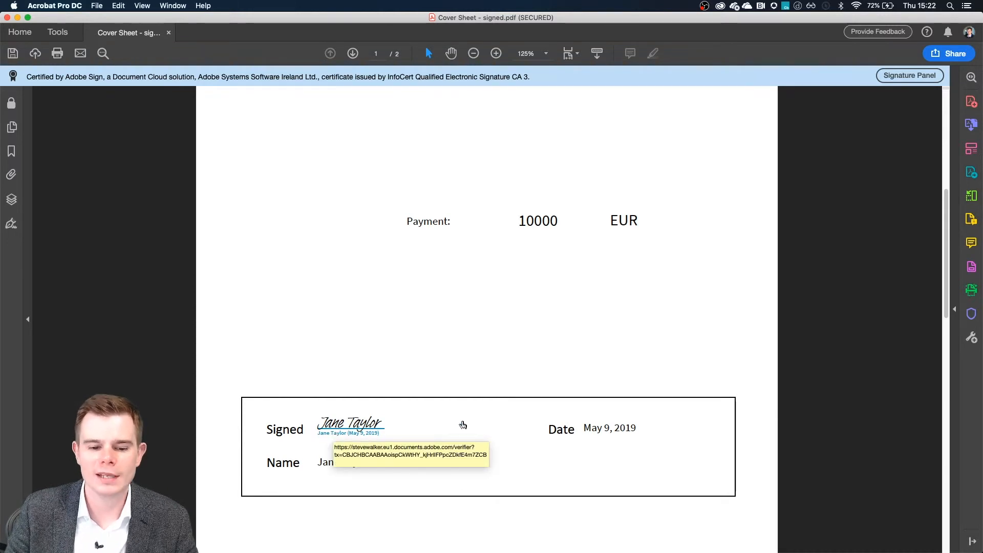
{"action": "scroll", "coordinate": [462, 425], "scroll_direction": "down", "scroll_amount": 18}
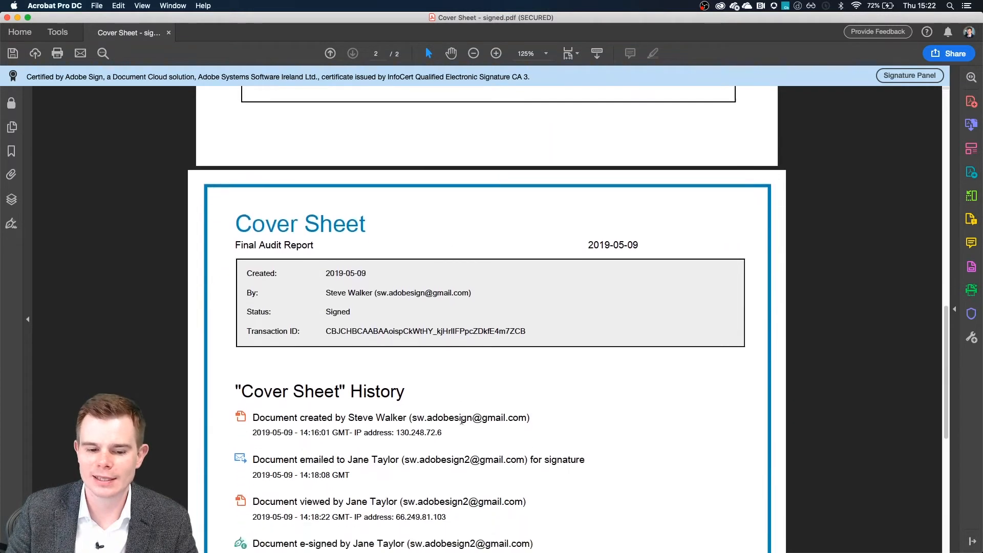
{"action": "scroll", "coordinate": [462, 420], "scroll_direction": "down", "scroll_amount": 5}
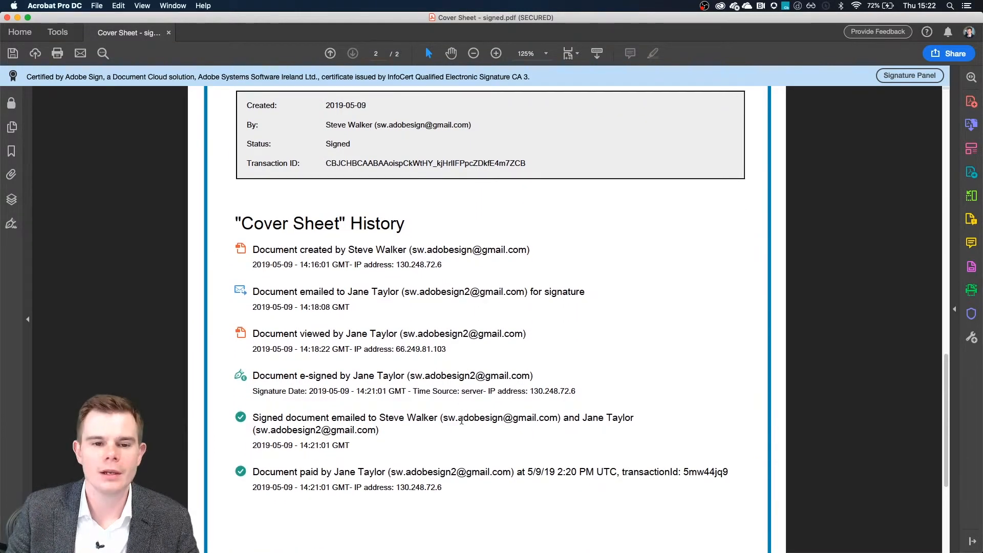
{"action": "scroll", "coordinate": [461, 420], "scroll_direction": "up", "scroll_amount": 4}
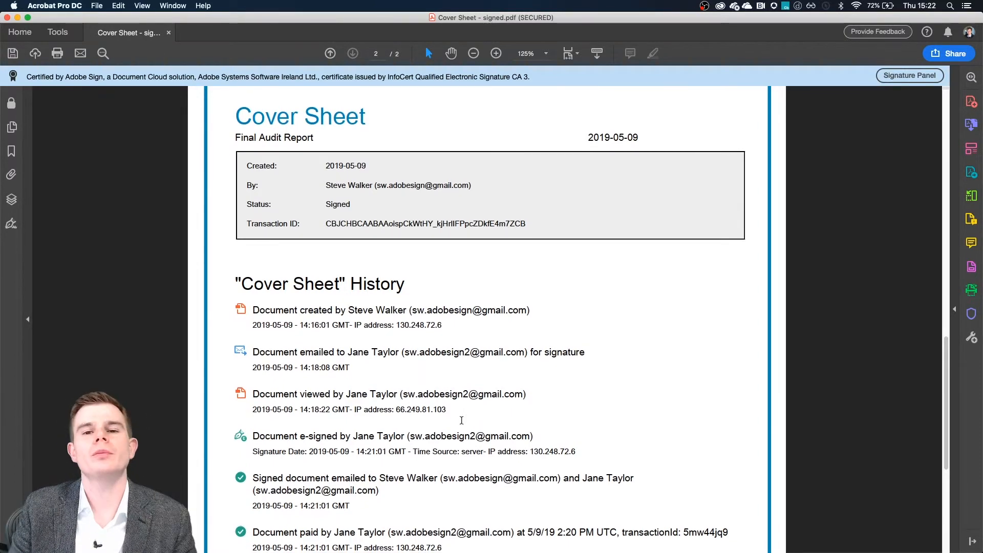
{"action": "scroll", "coordinate": [461, 420], "scroll_direction": "down", "scroll_amount": 2}
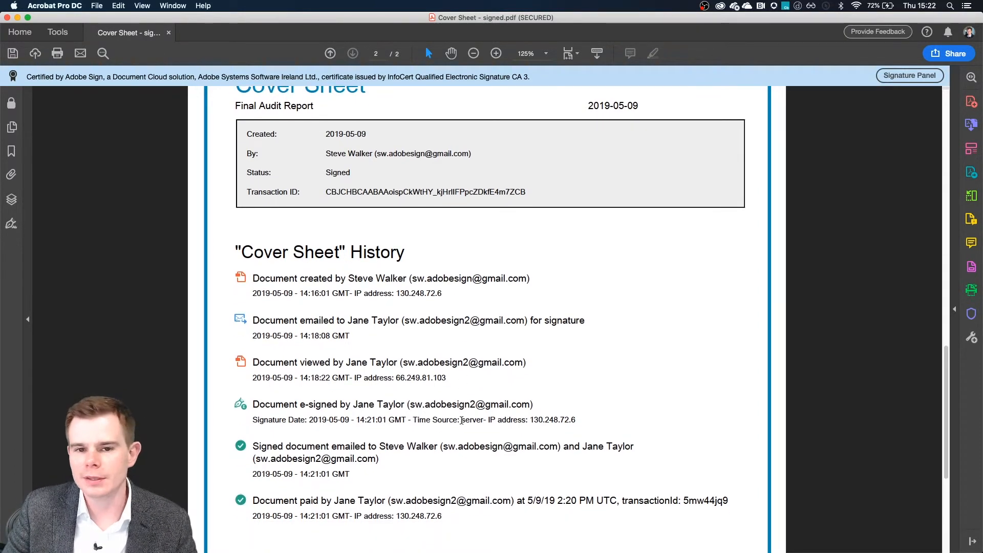
{"action": "double_click", "coordinate": [313, 278]}
{"action": "left_click", "coordinate": [315, 321]}
{"action": "double_click", "coordinate": [316, 321]}
{"action": "double_click", "coordinate": [310, 362]}
{"action": "left_click_drag", "start_coordinate": [305, 405], "coordinate": [333, 405]}
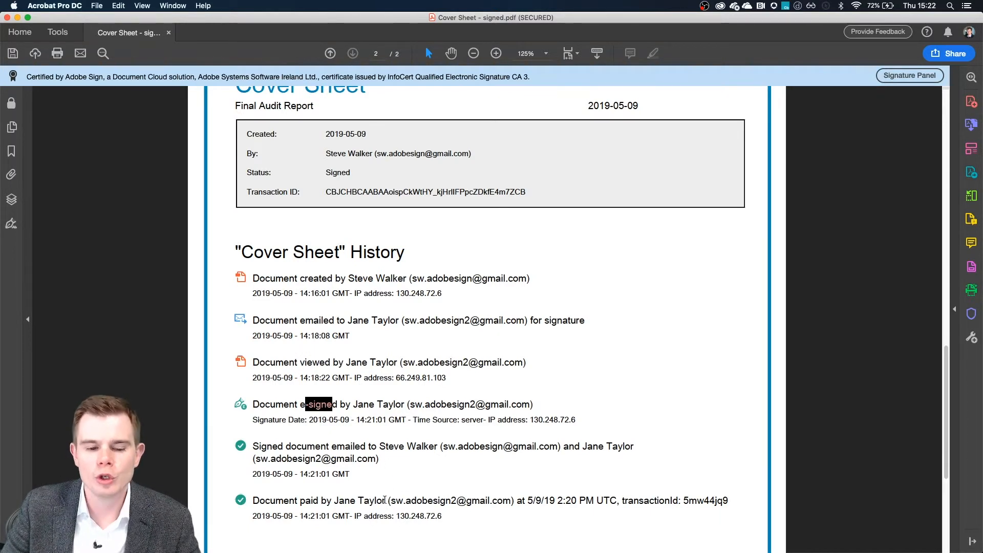
{"action": "key", "text": "Right"}
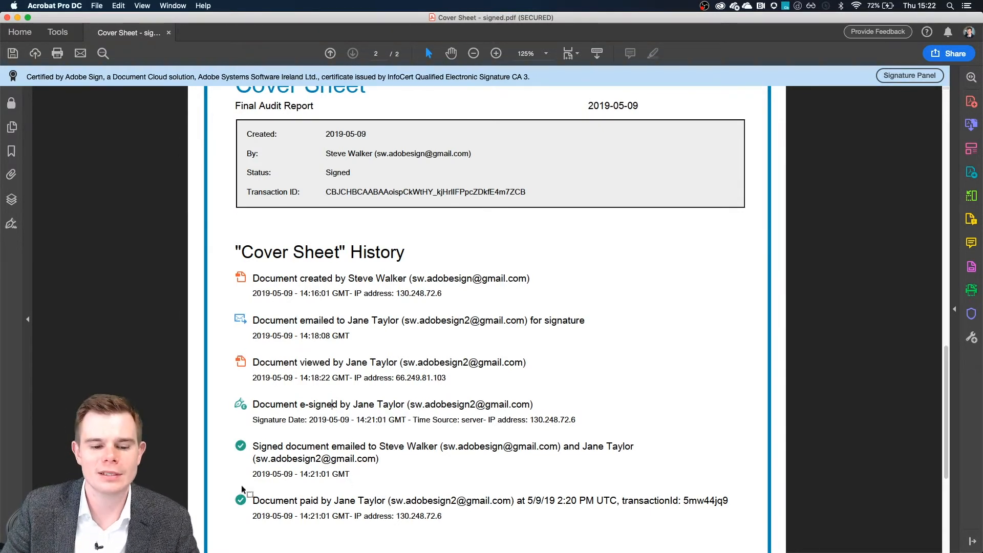
{"action": "left_click_drag", "start_coordinate": [224, 485], "coordinate": [748, 525]}
{"action": "scroll", "coordinate": [465, 528], "scroll_direction": "down", "scroll_amount": 2}
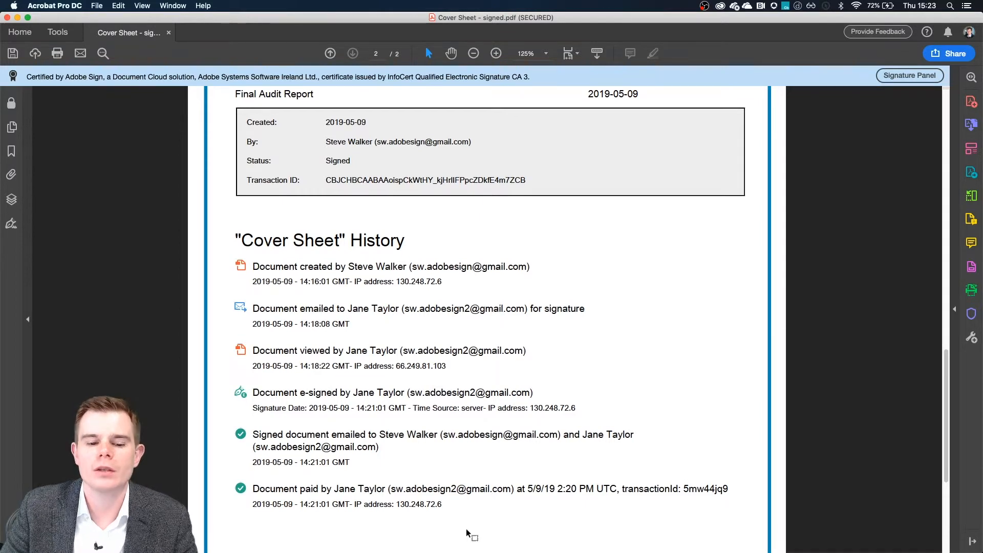
{"action": "left_click_drag", "start_coordinate": [730, 489], "coordinate": [684, 488]}
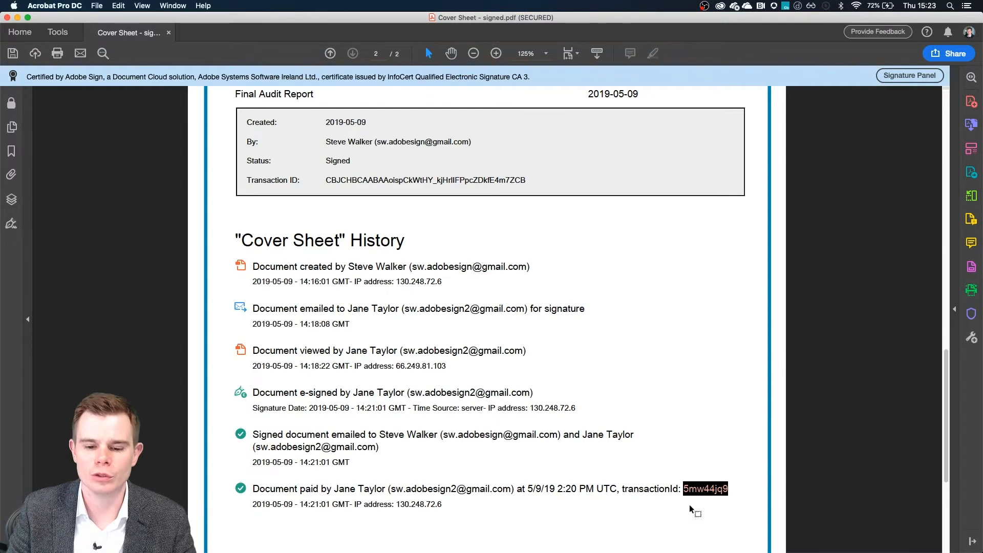
{"action": "left_click", "coordinate": [644, 508]}
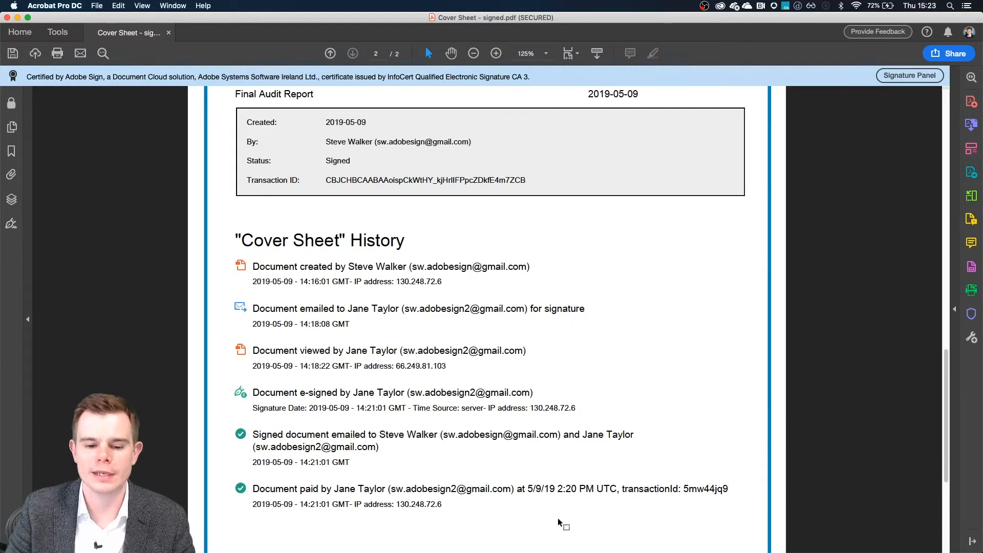
{"action": "key", "text": "super+shift+4"}
{"action": "left_click_drag", "start_coordinate": [743, 527], "coordinate": [226, 470]}
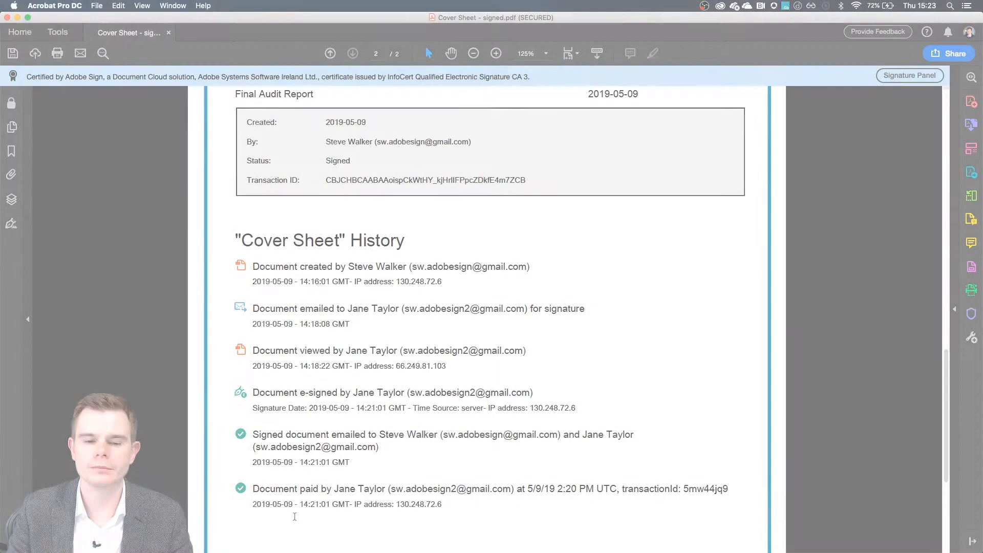